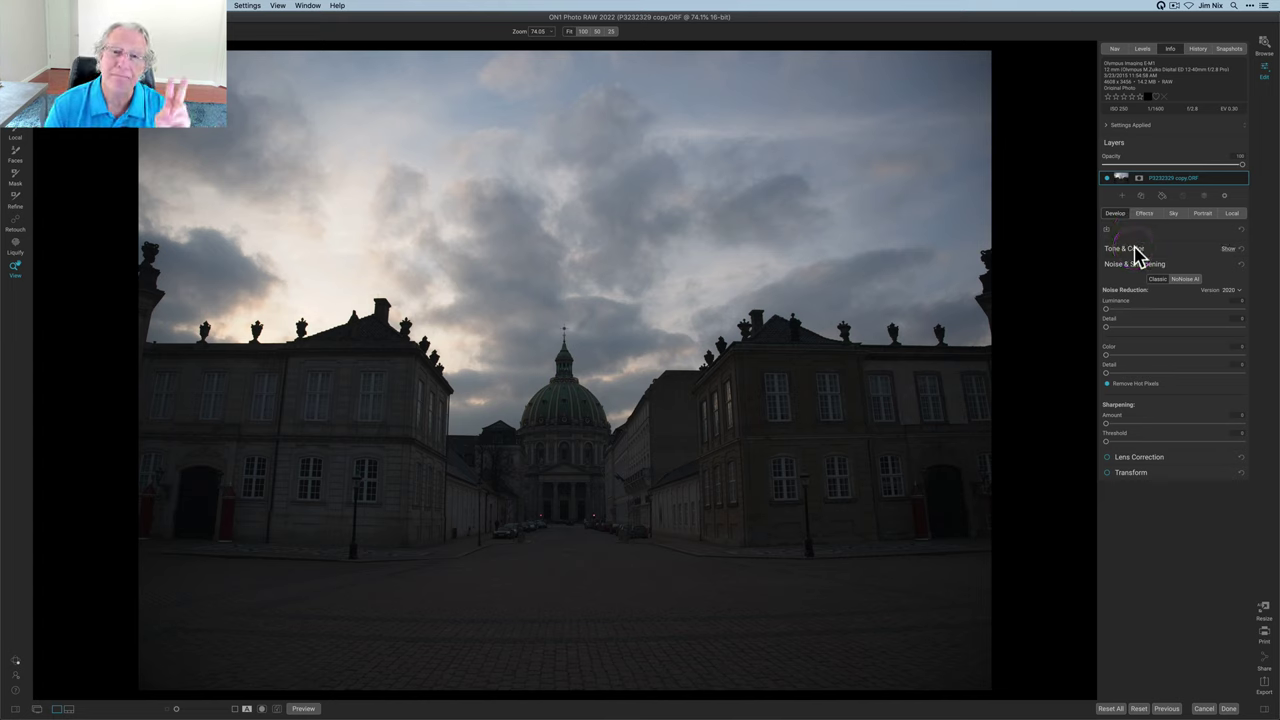
Switch noise reduction to NoNoise AI and lower Enhance Detail slightly after checking the dome at 200%
click(1185, 280)
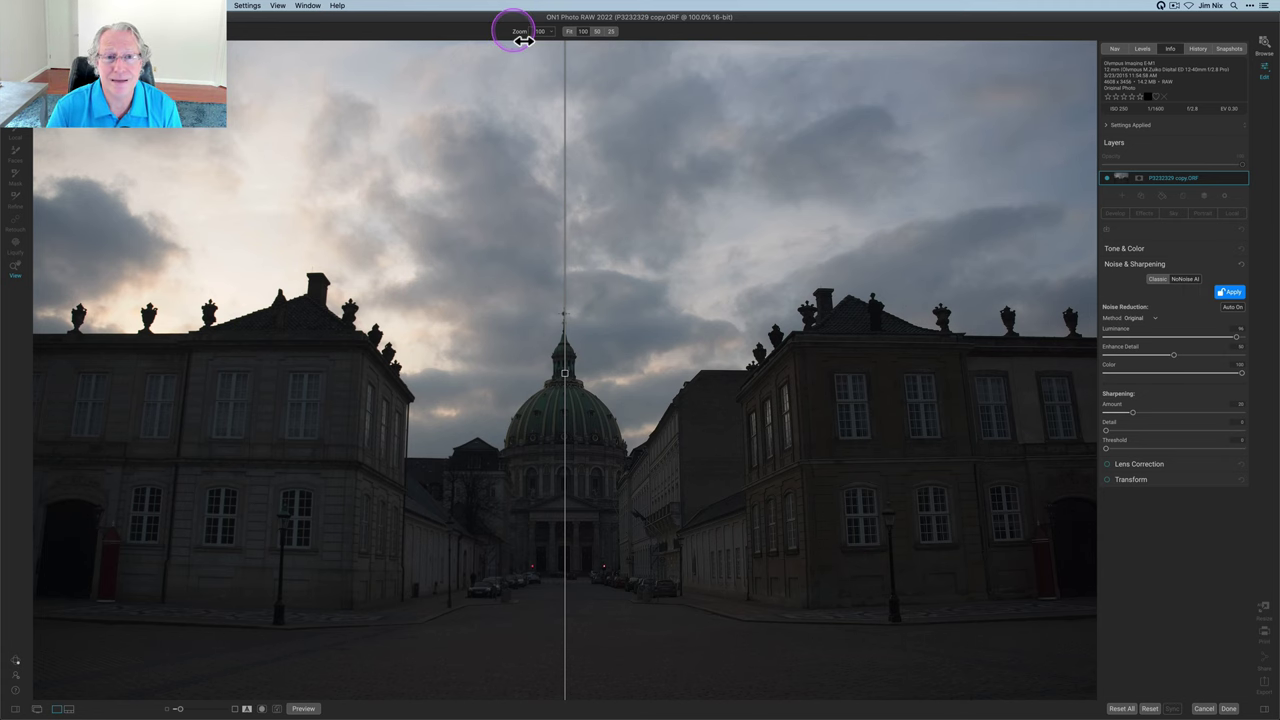
drag(521, 37, 527, 34)
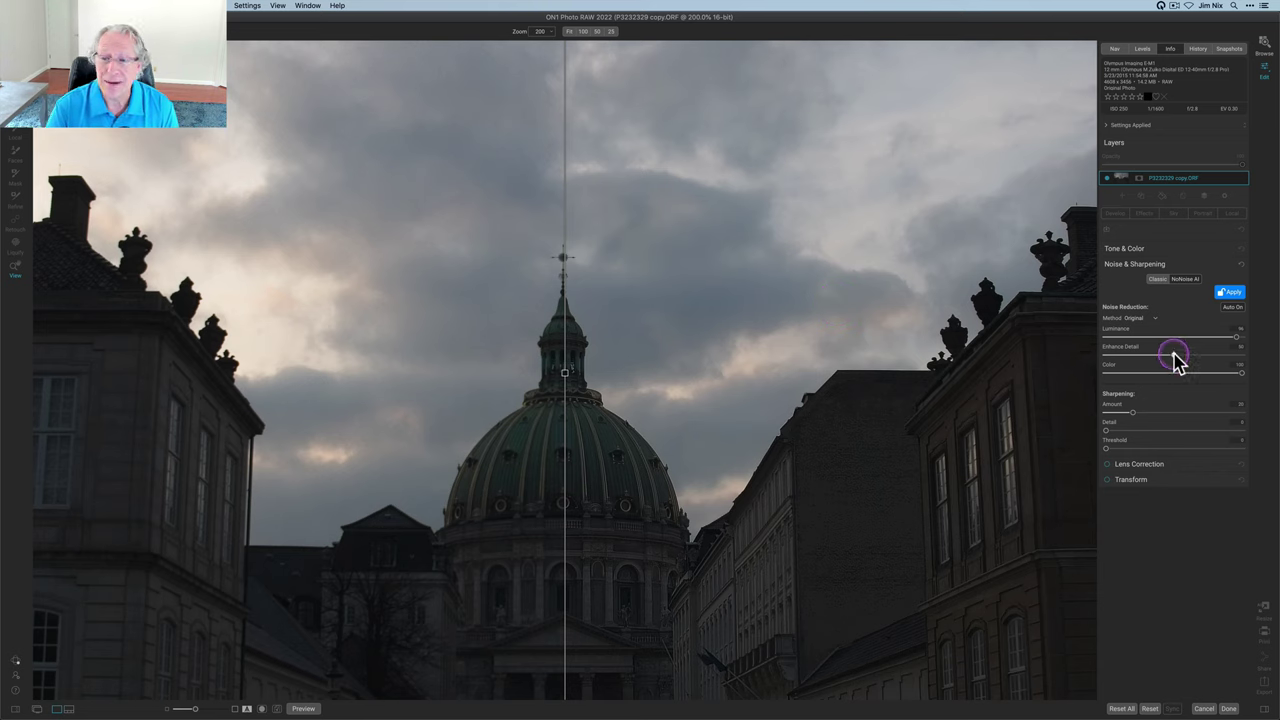
mouse_move(1176, 362)
mouse_down()
mouse_move(1154, 358)
mouse_move(1176, 365)
mouse_up()
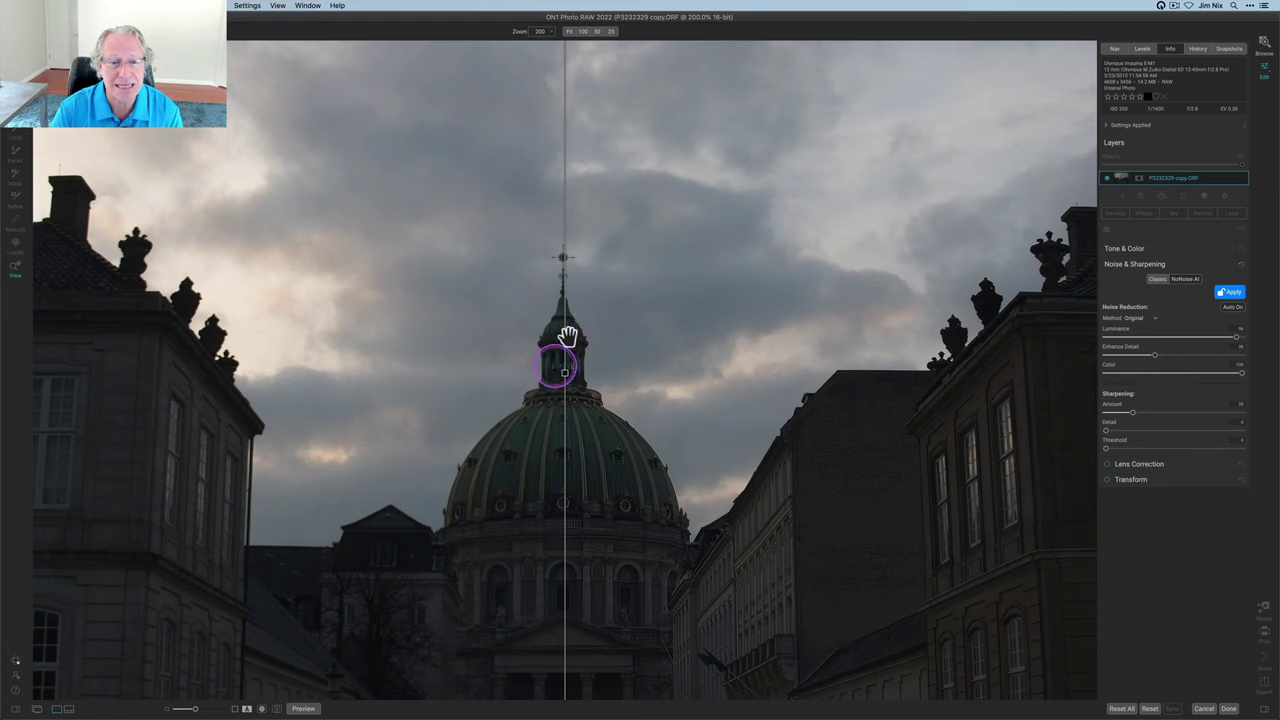
drag(565, 375, 514, 372)
drag(405, 385, 563, 380)
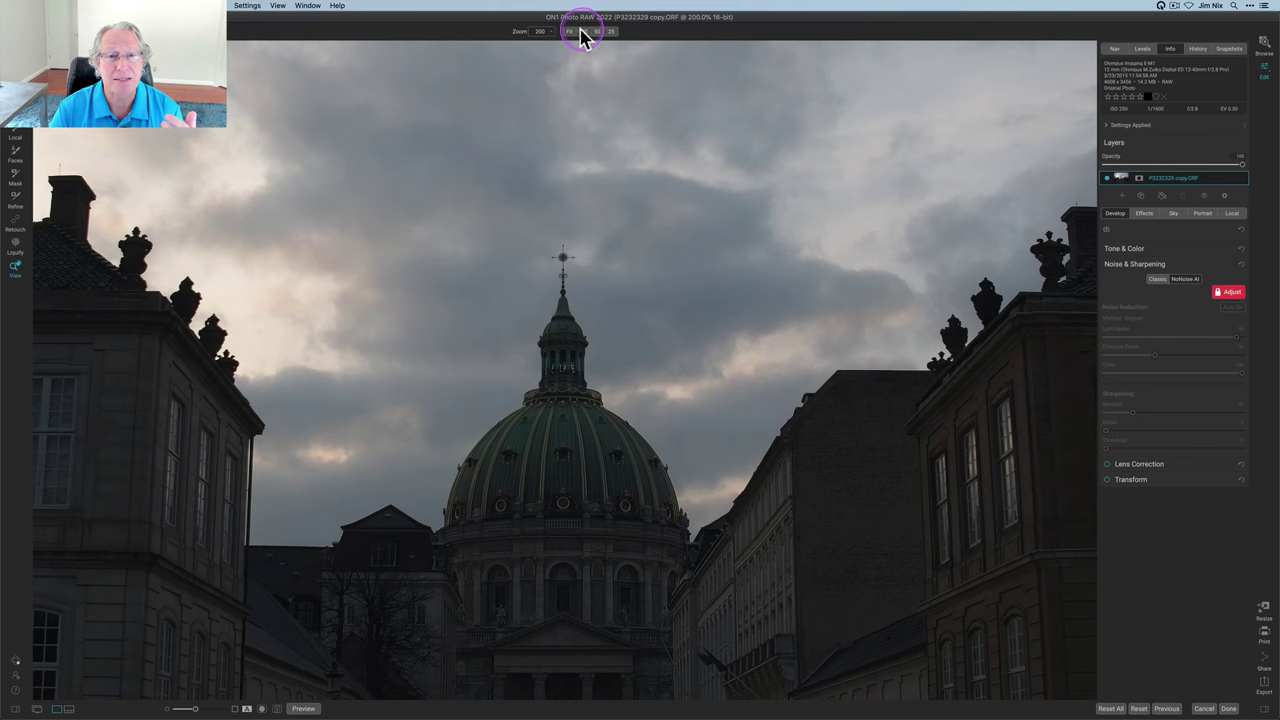
click(620, 275)
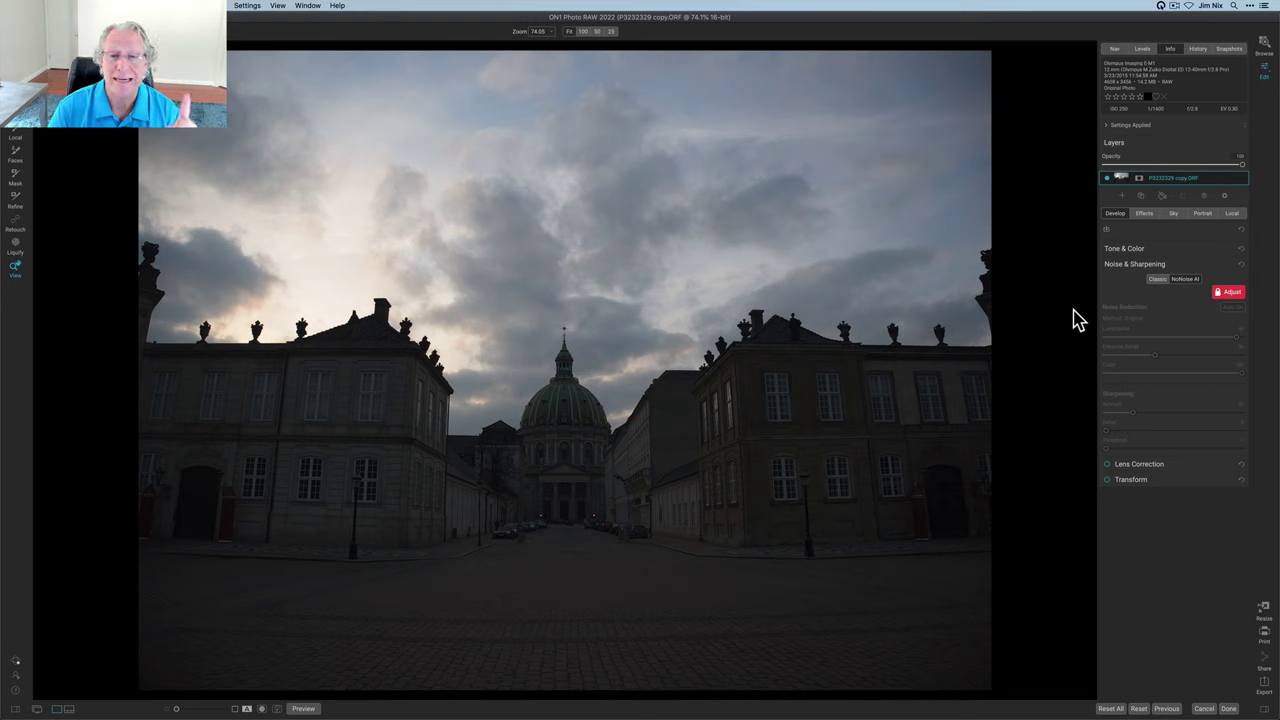
Enable lens correction and keep the Olympus M.Zuiko Digital ED 12-40mm f/2.8 Pro profile
click(1139, 465)
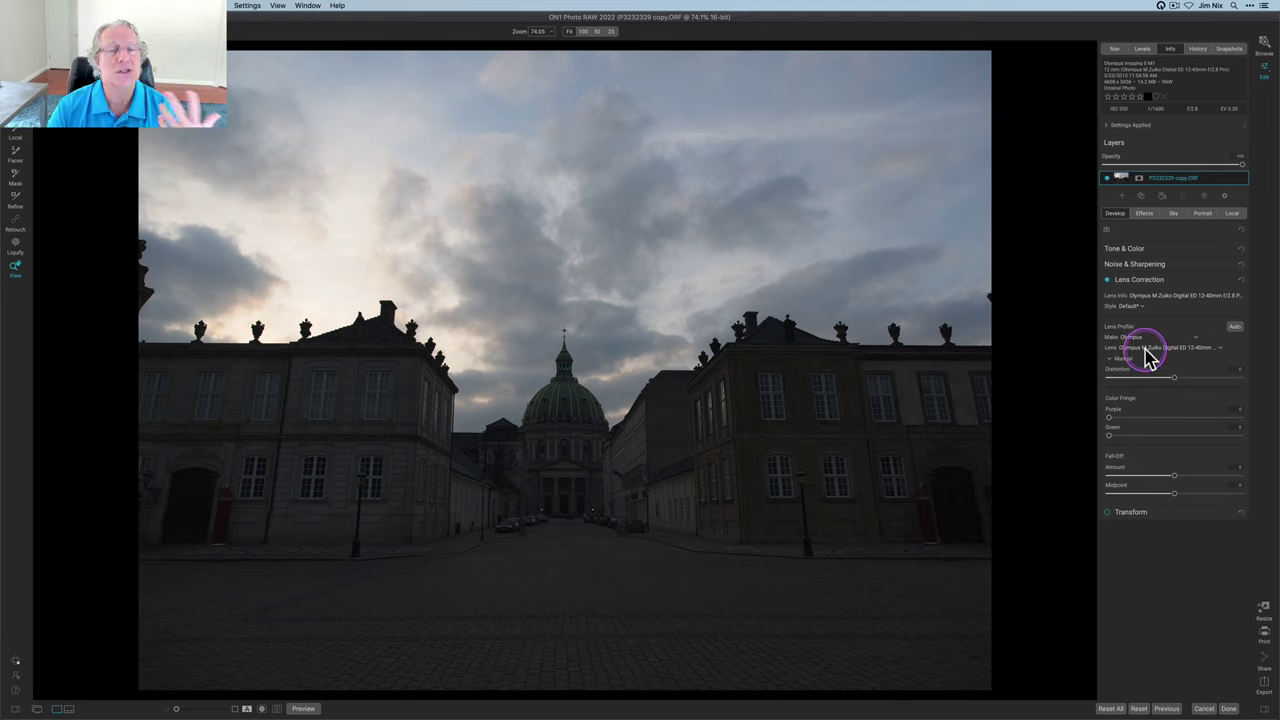
click(1165, 350)
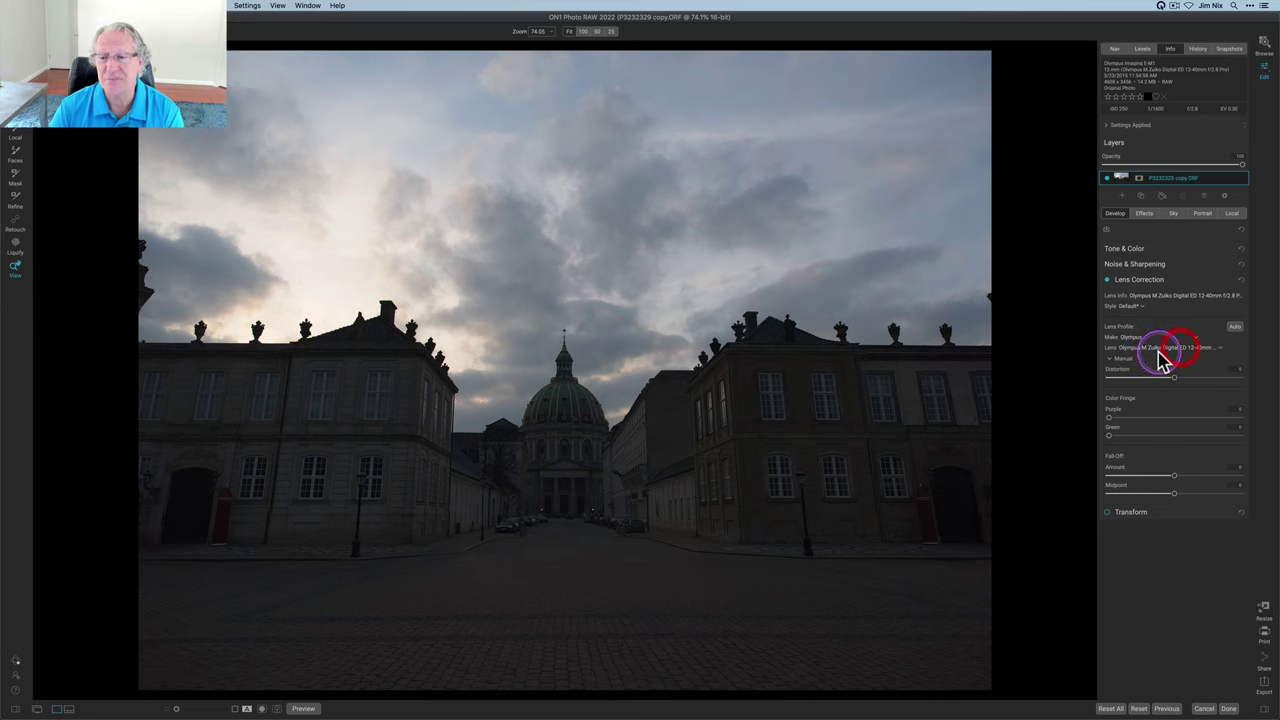
click(1179, 348)
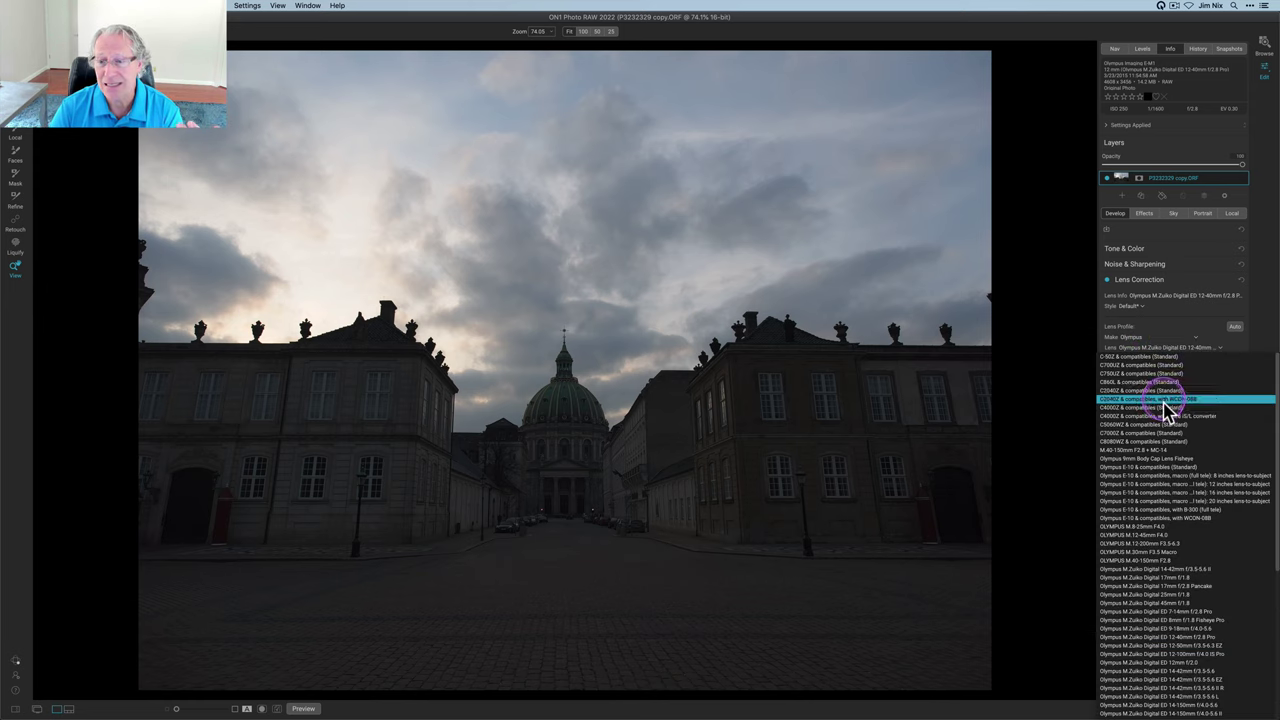
scroll(1168, 460, down, 5)
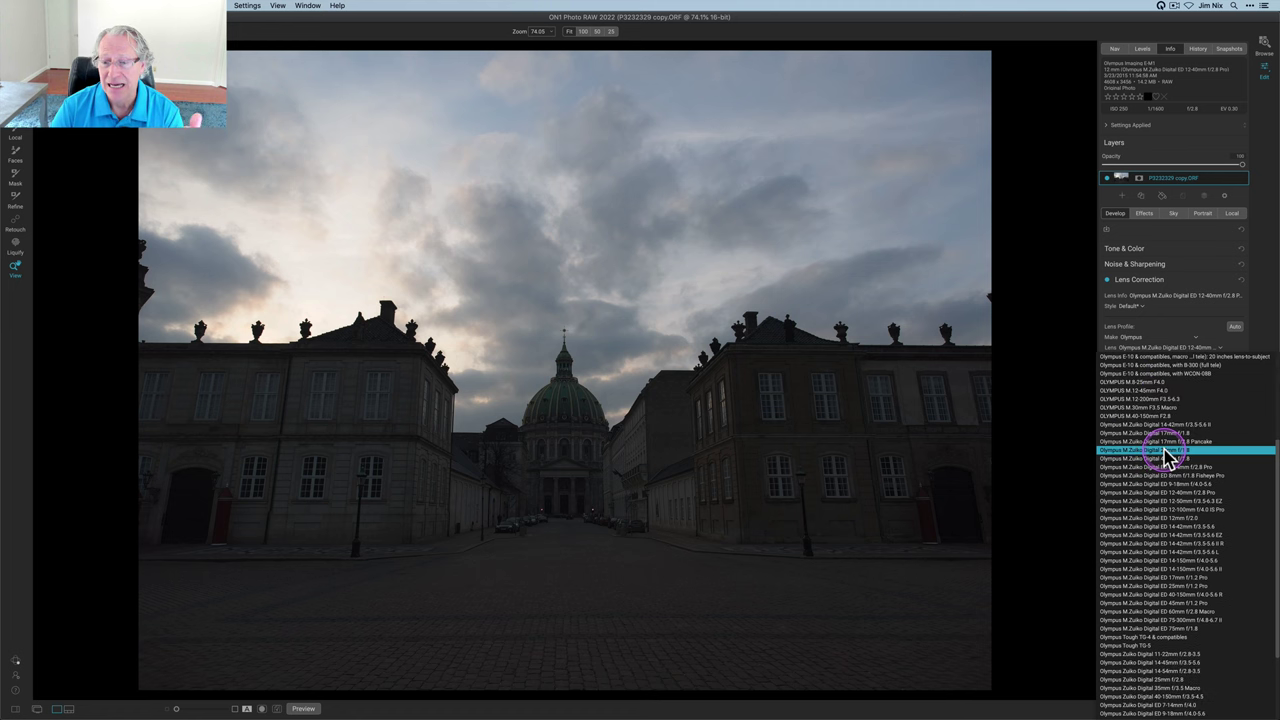
scroll(1168, 480, down, 4)
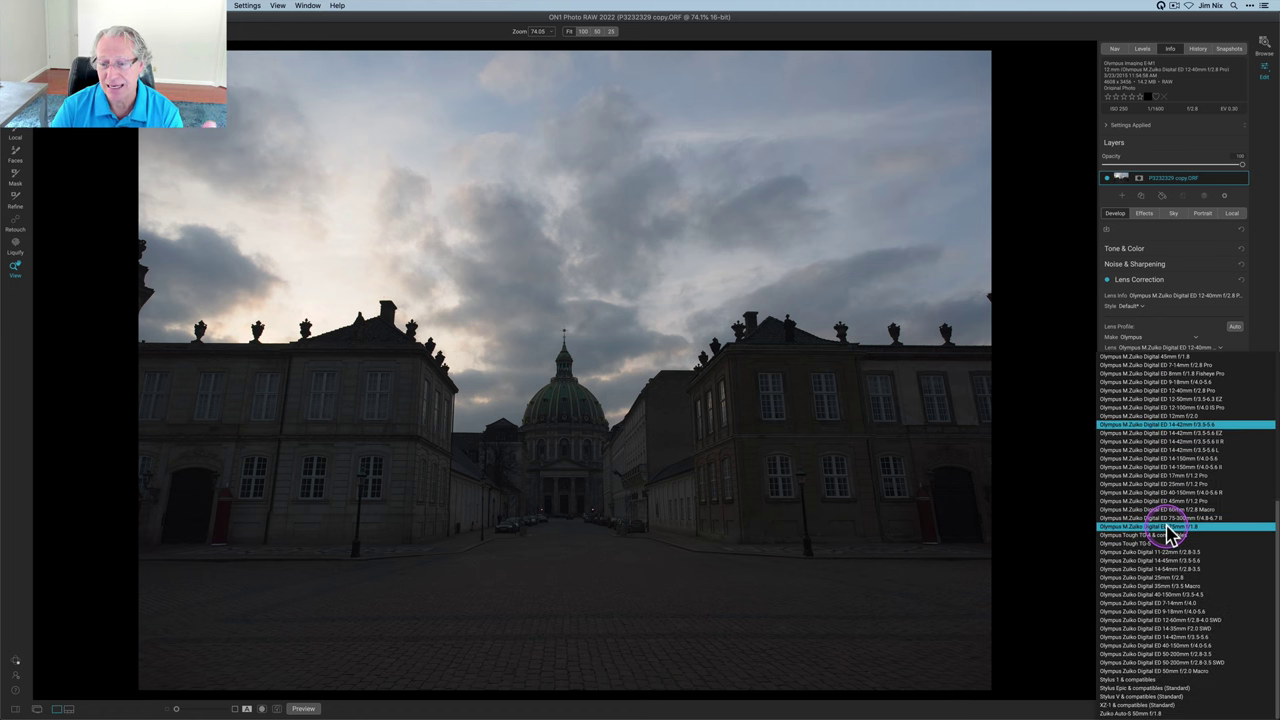
scroll(1170, 532, up, 5)
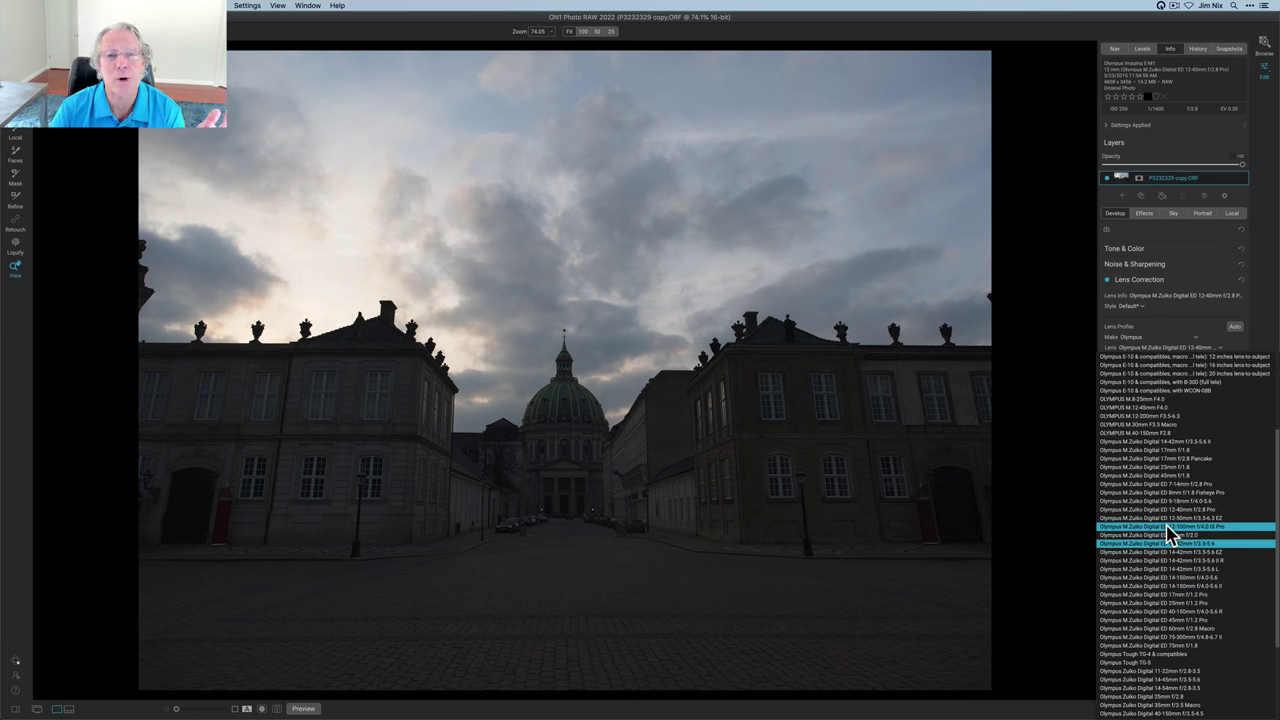
scroll(1170, 532, up, 3)
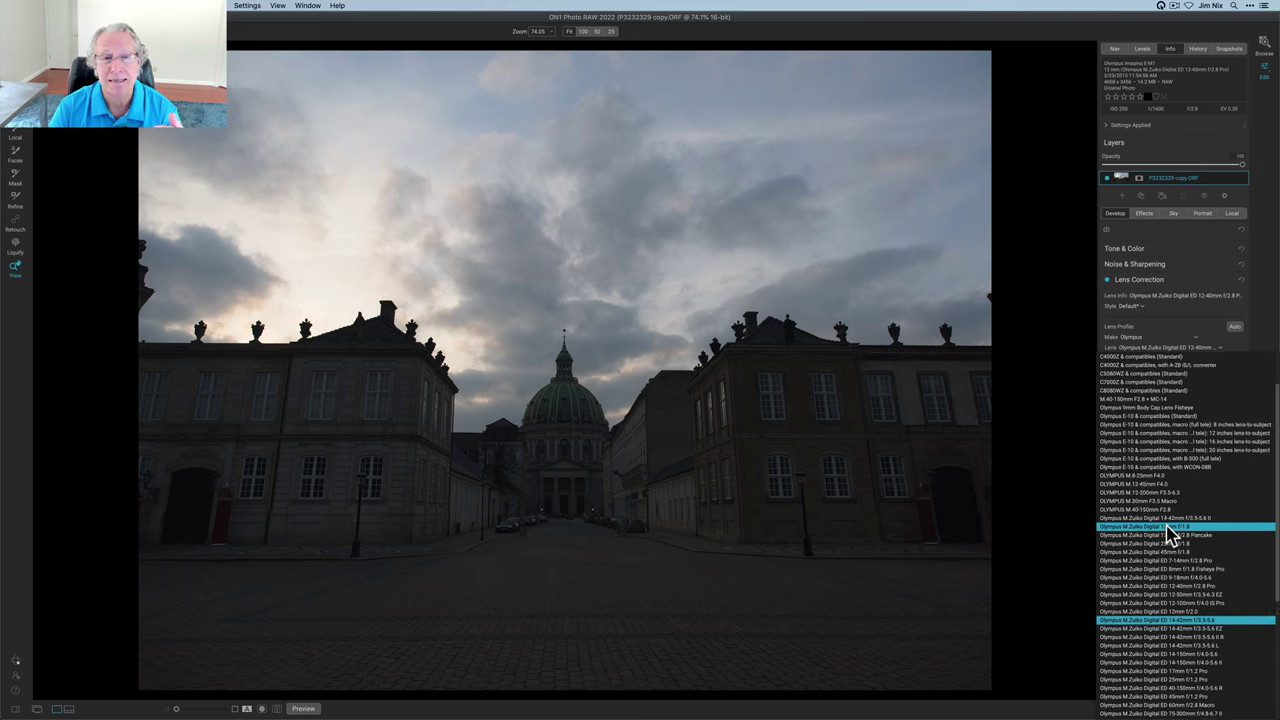
scroll(1170, 532, down, 7)
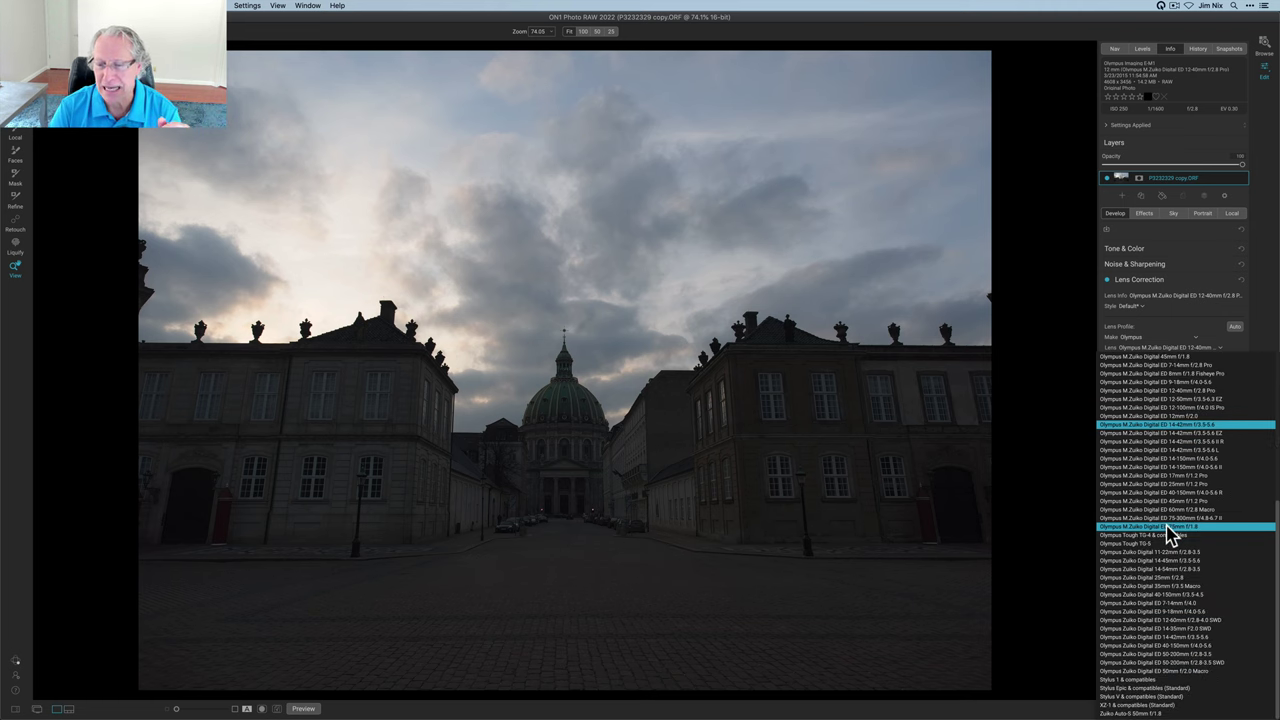
scroll(1170, 532, up, 7)
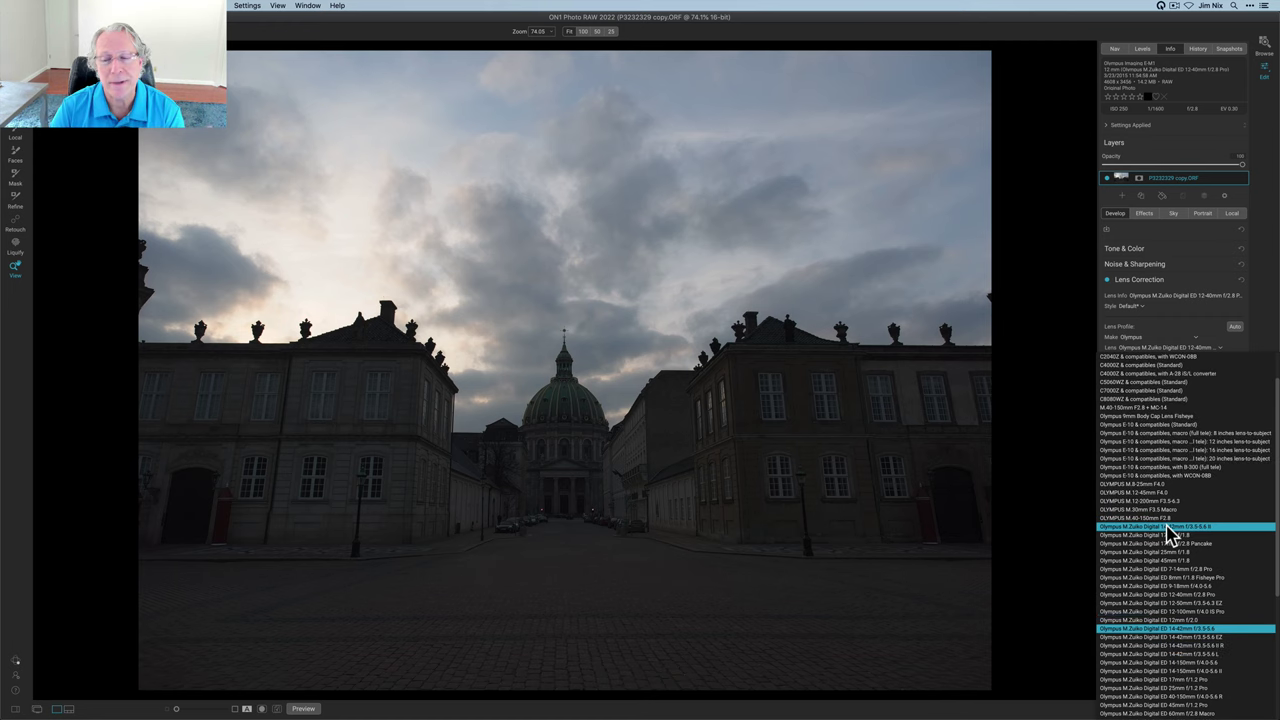
scroll(1170, 532, up, 5)
click(1268, 342)
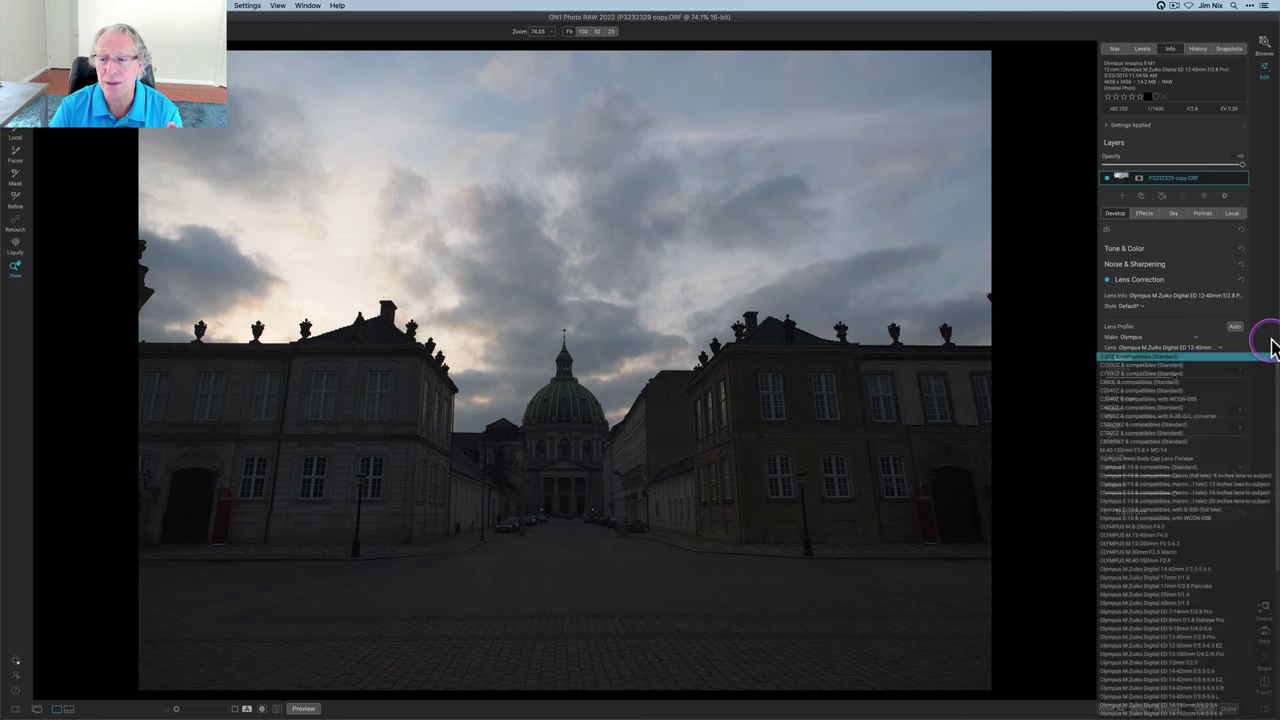
Toggle lens correction off and back on to compare the photo
click(1160, 420)
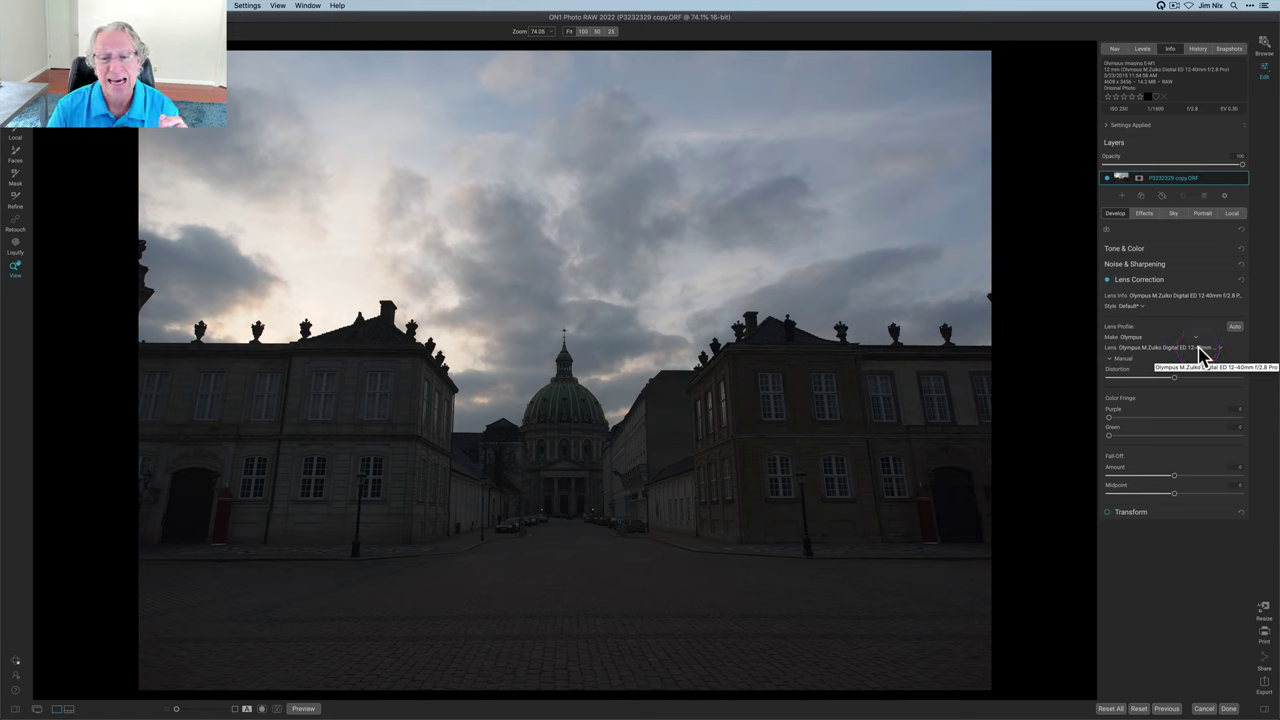
click(1143, 420)
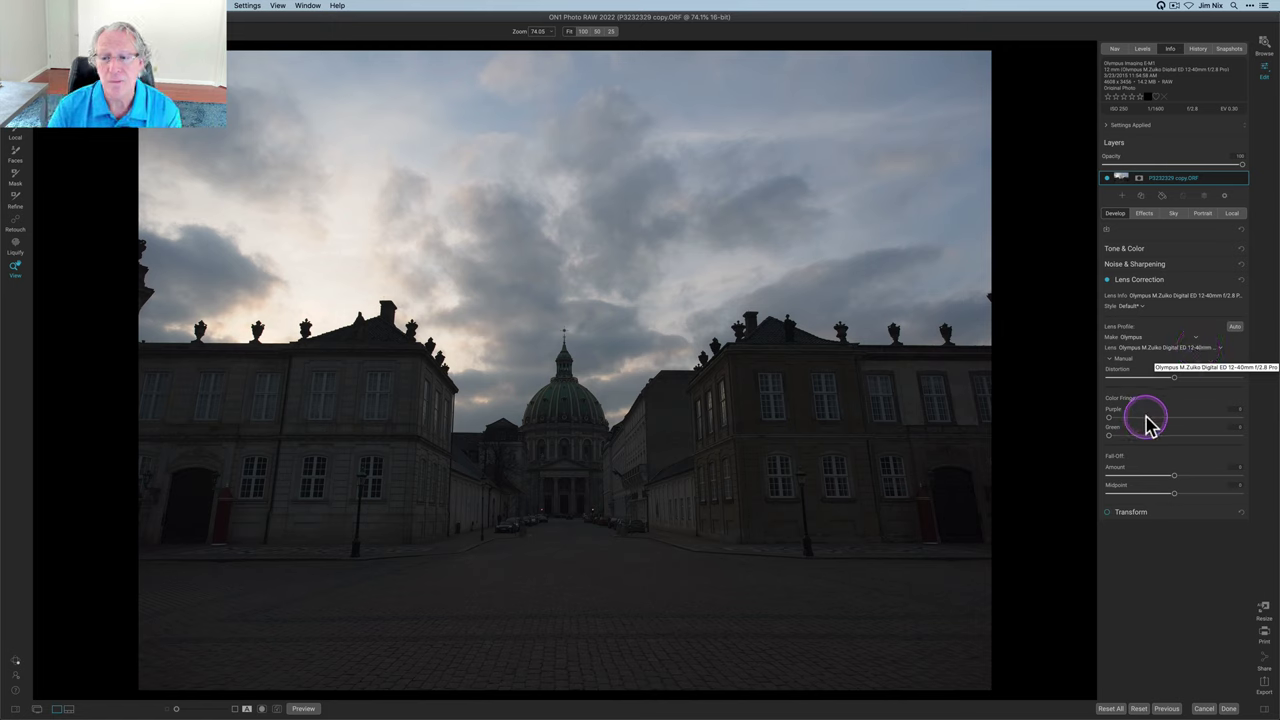
click(1110, 413)
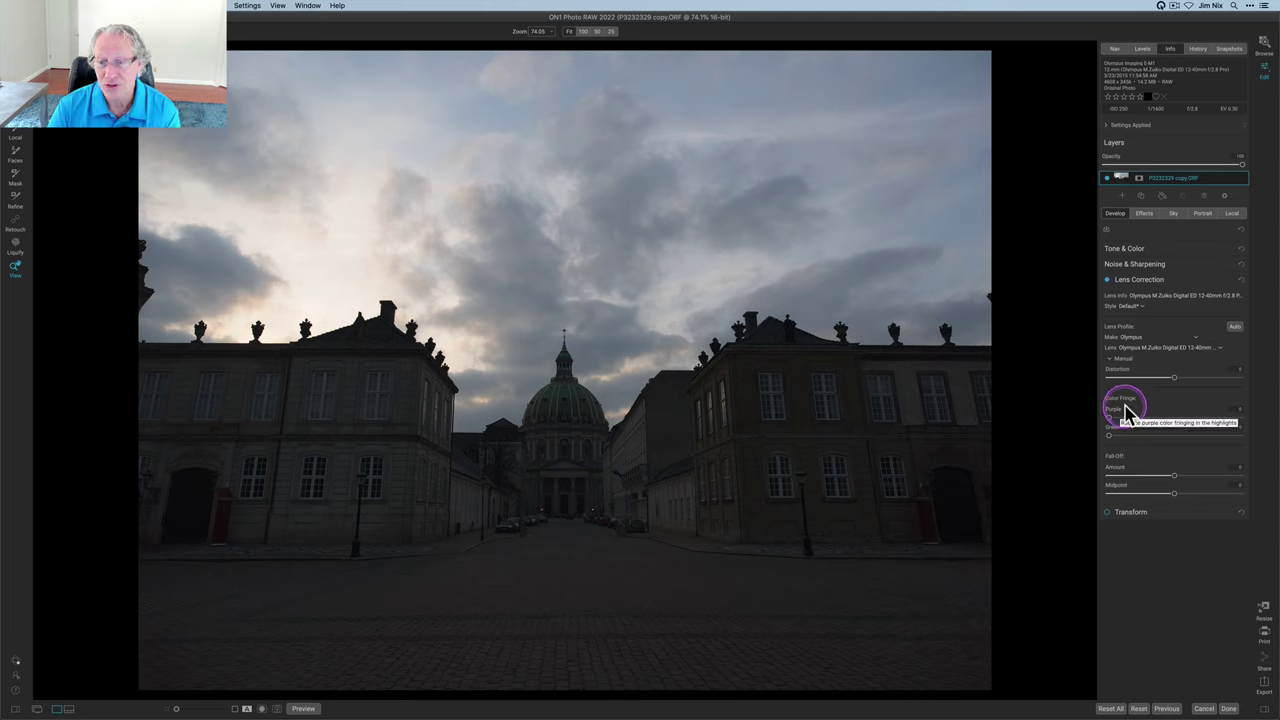
click(1114, 364)
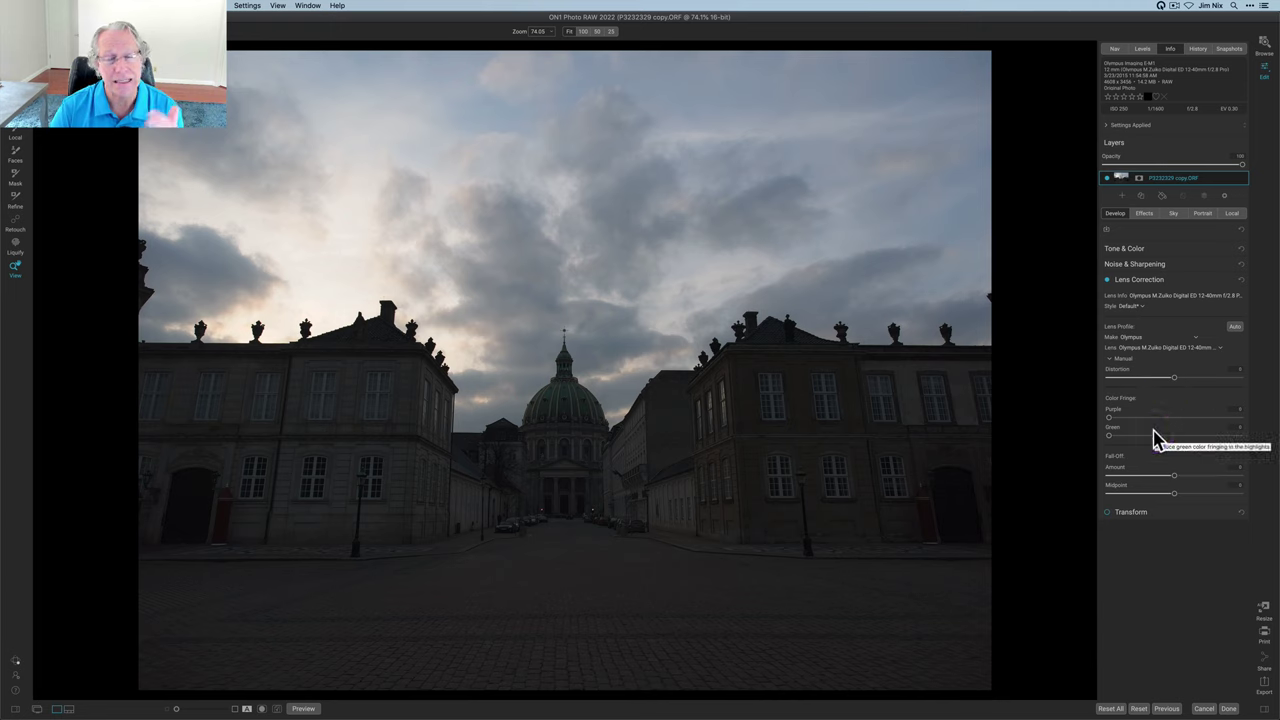
click(1130, 282)
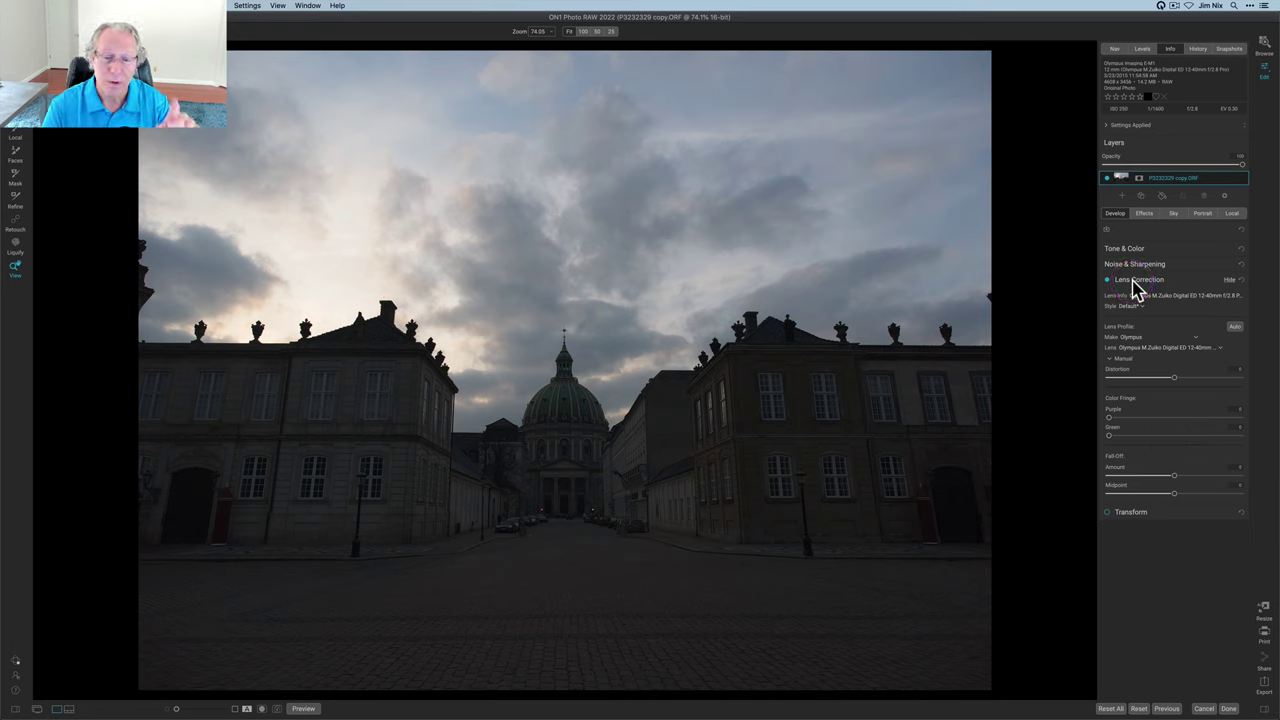
click(1107, 280)
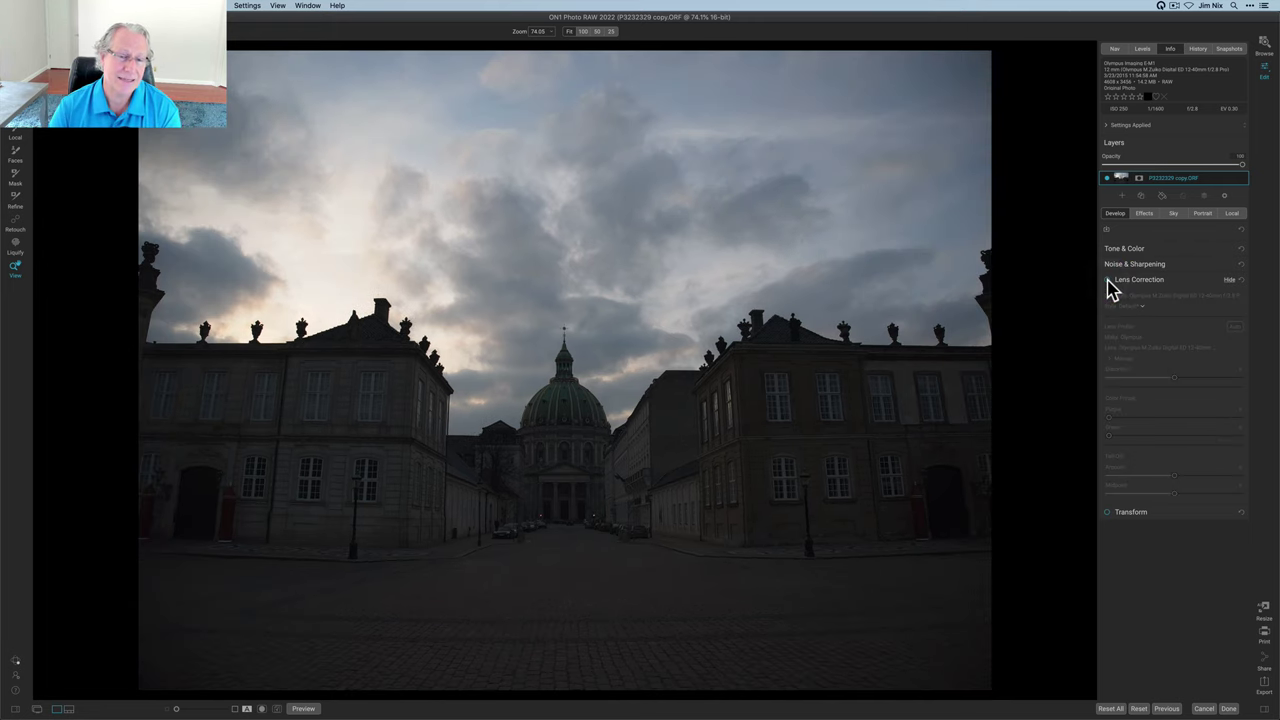
click(1107, 281)
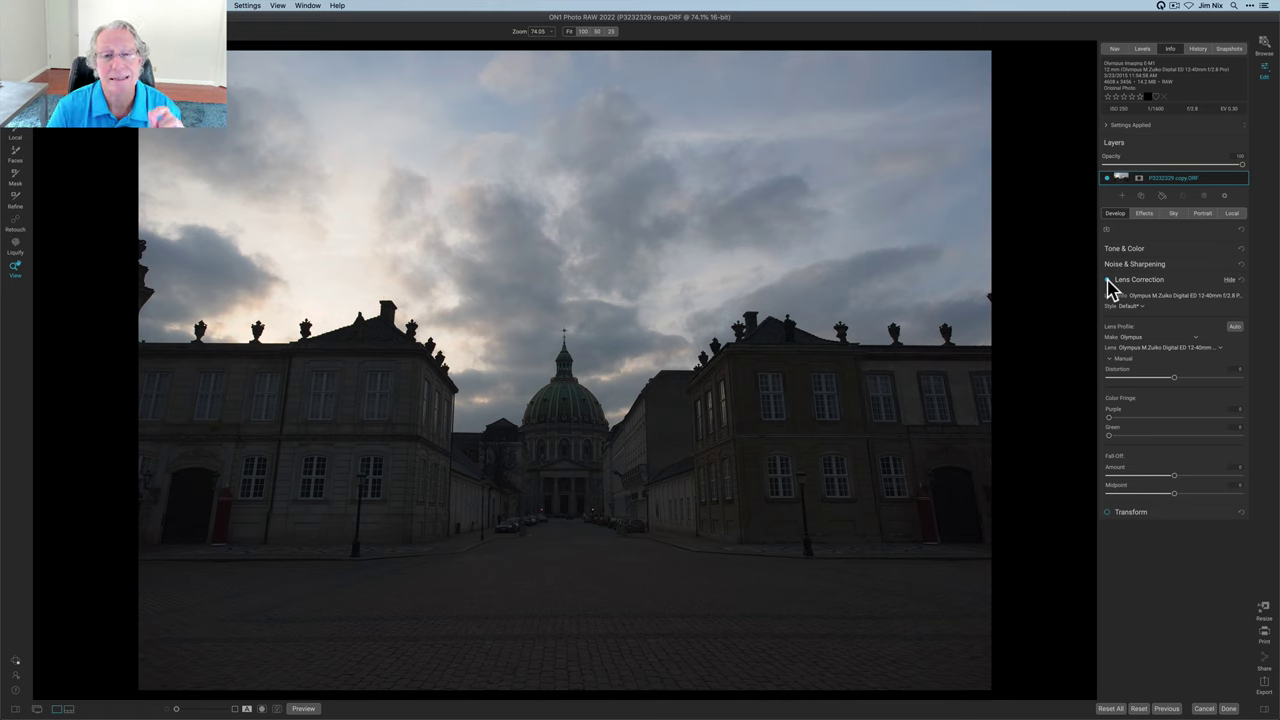
Collapse Lens Correction, expand Transform and place the Keystone guide rectangle over the photo
click(1110, 283)
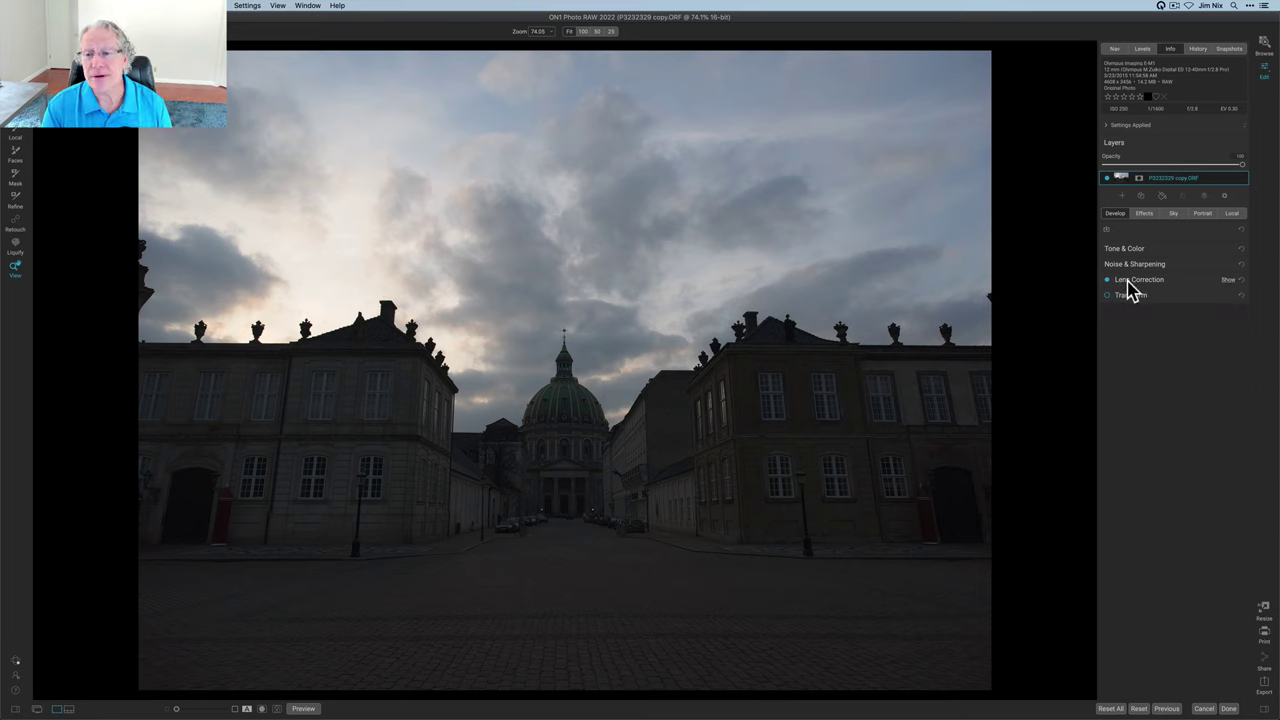
click(1125, 291)
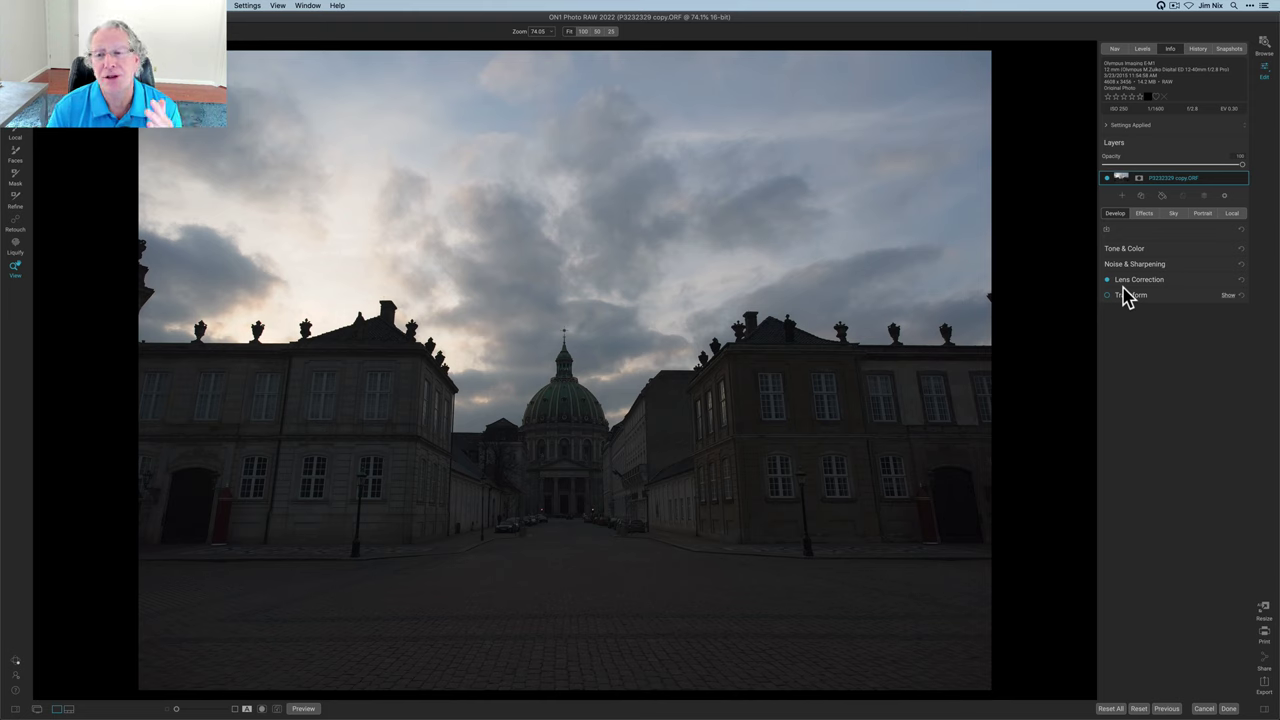
click(1109, 218)
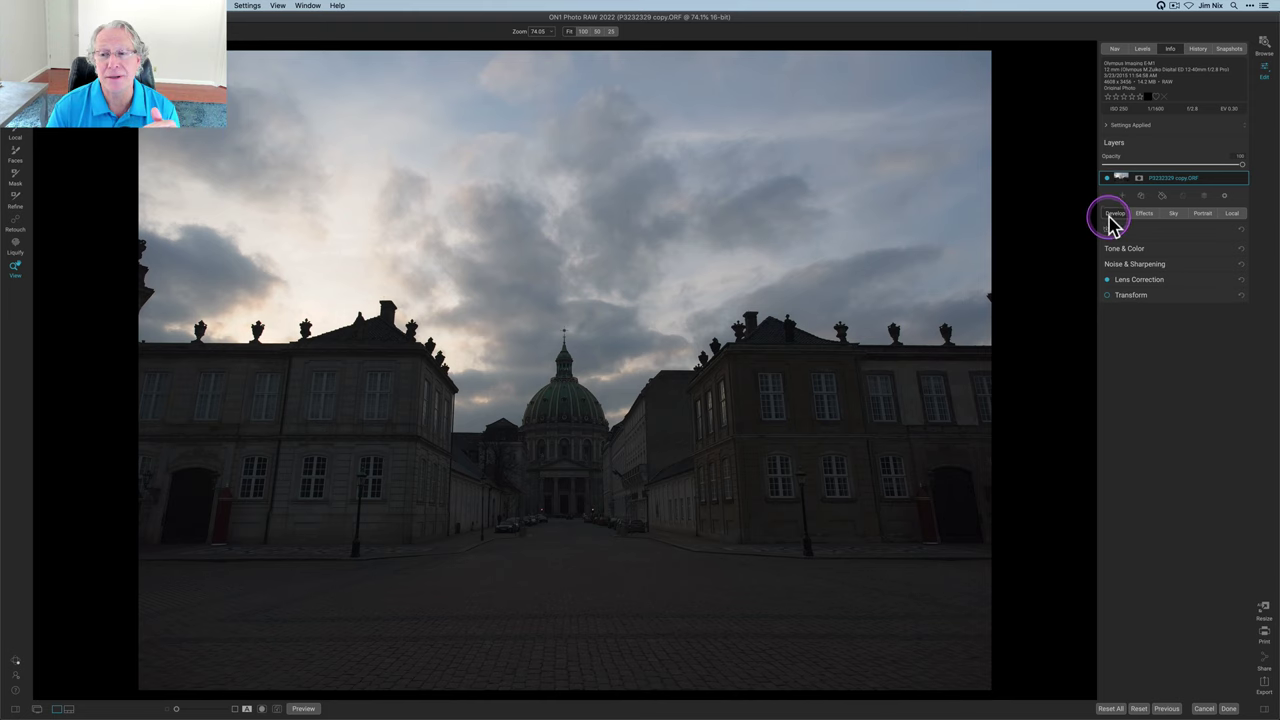
click(1131, 297)
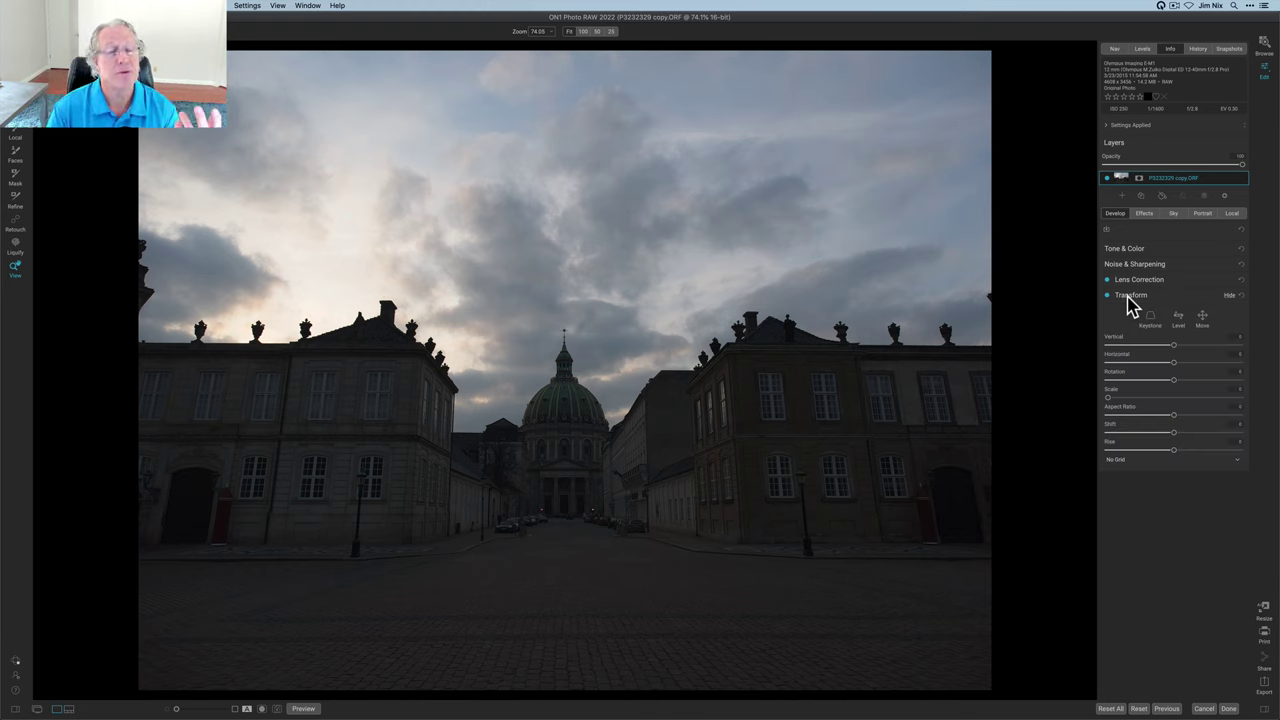
click(1149, 318)
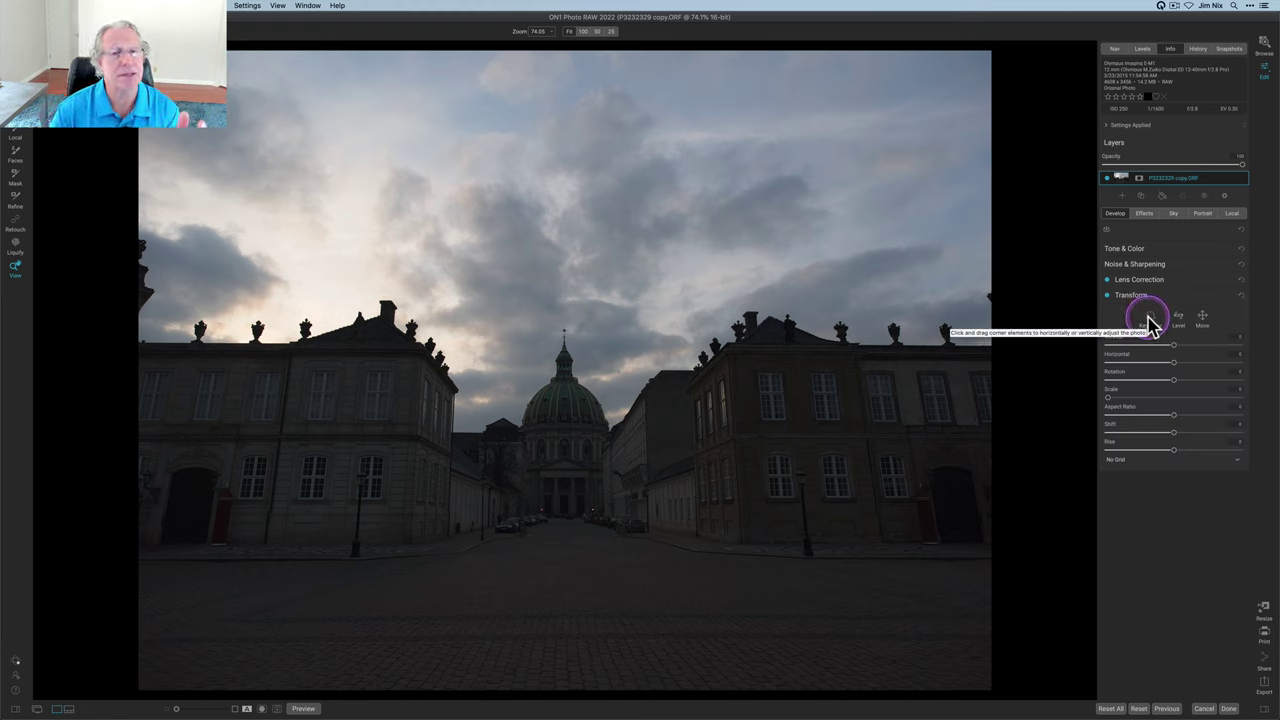
click(1149, 318)
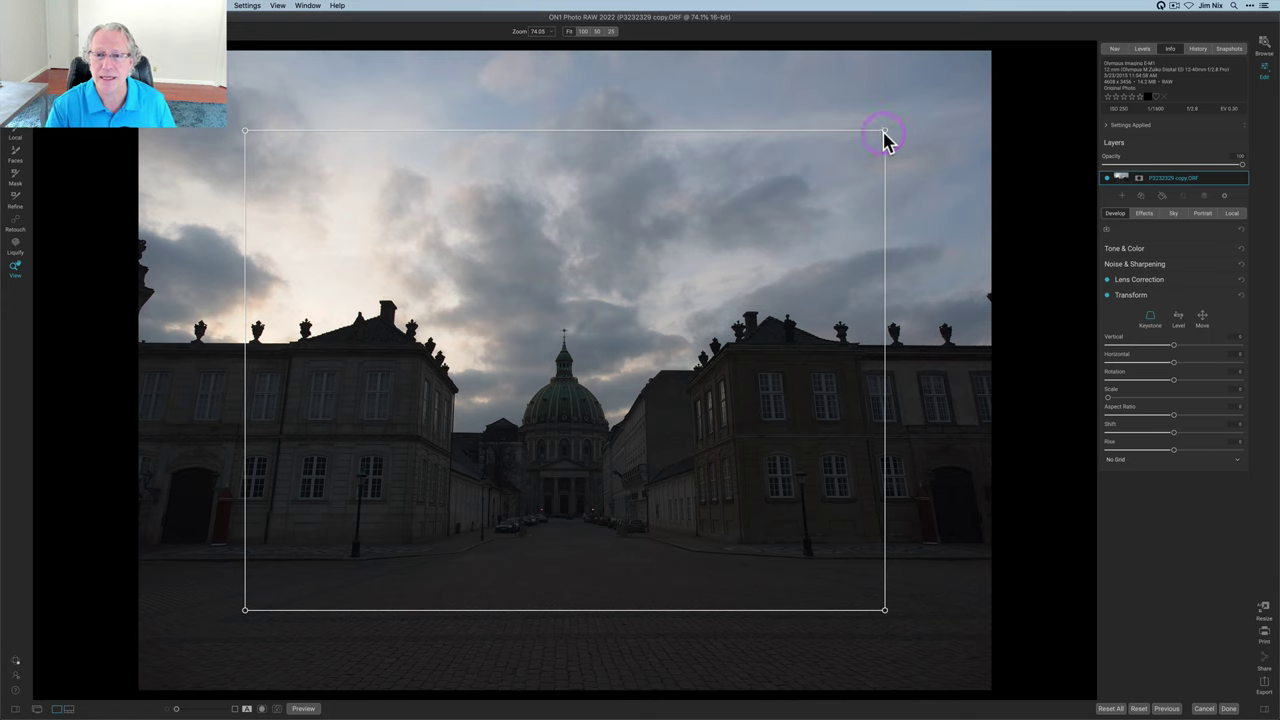
Pull the guide's top-right corner inward and tilt its left edge along the left building
drag(885, 137, 827, 150)
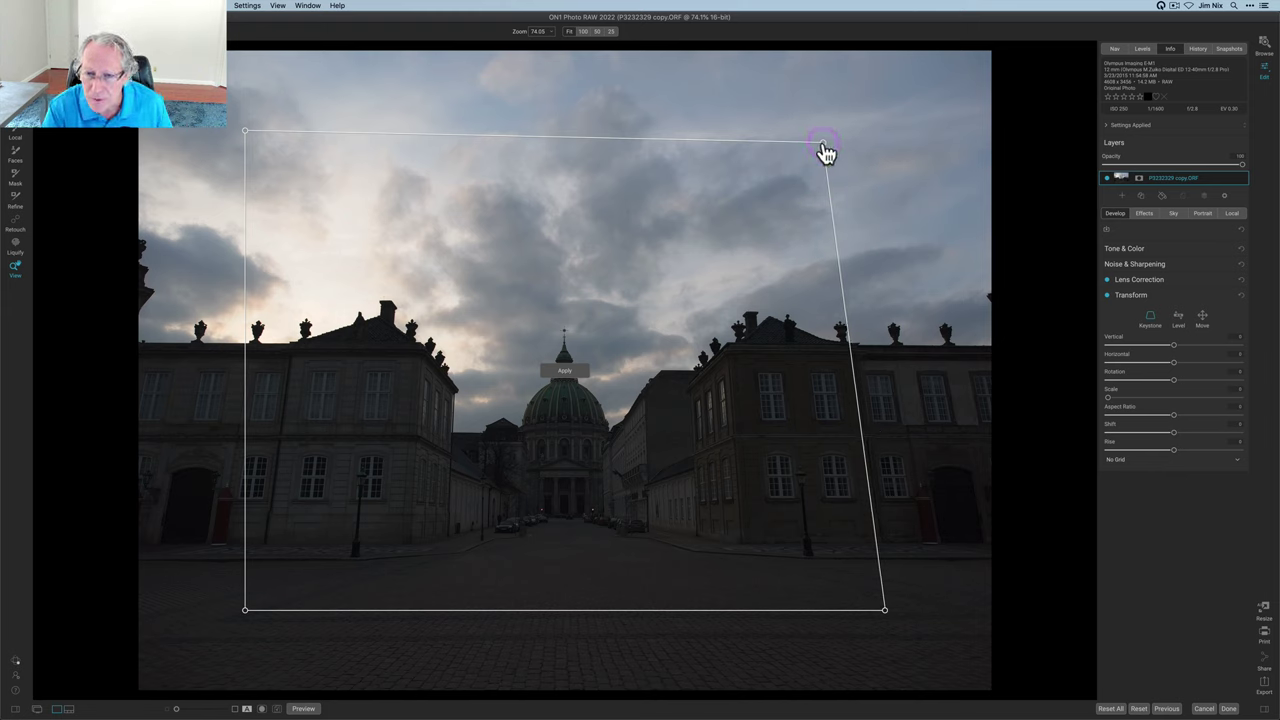
click(868, 468)
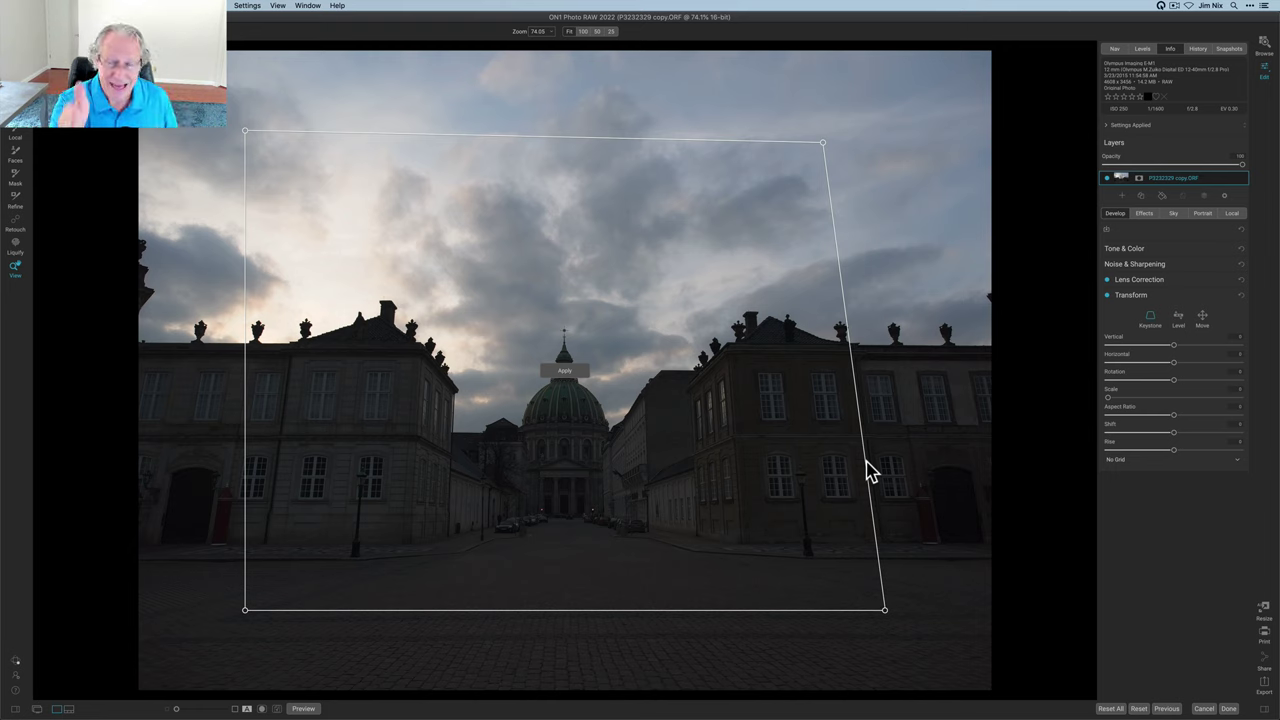
click(423, 316)
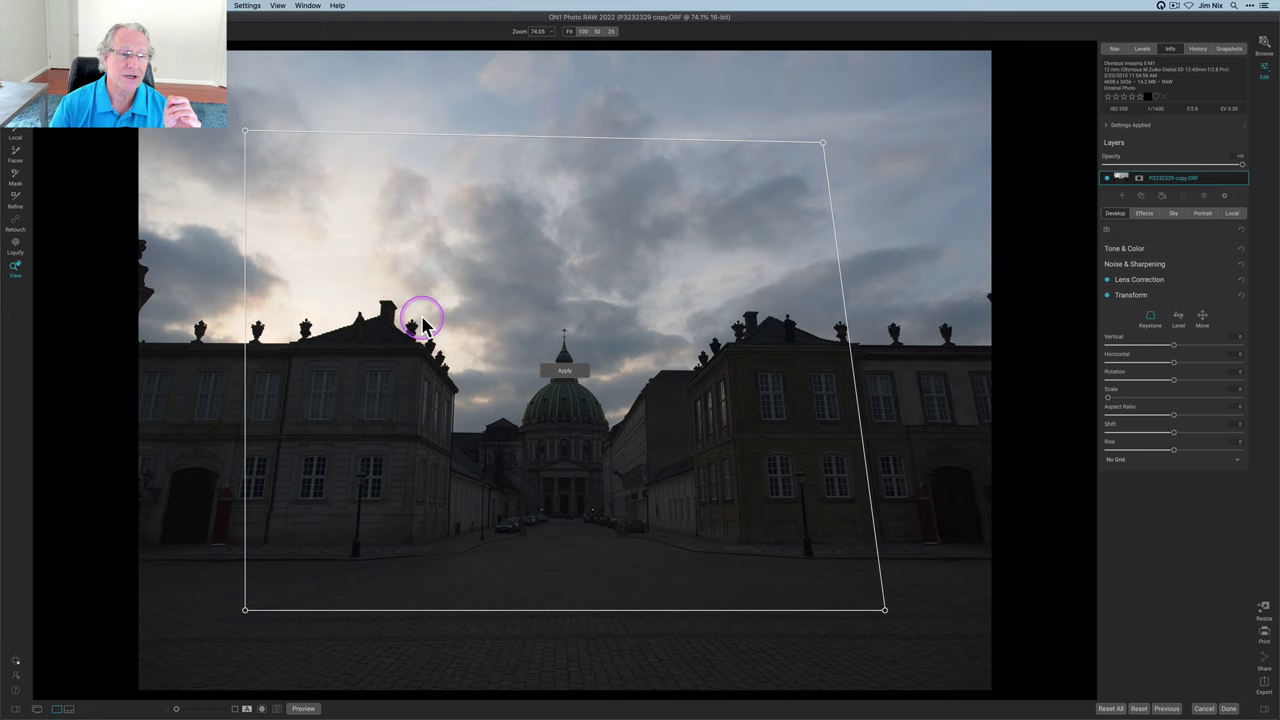
click(246, 133)
drag(248, 143, 311, 156)
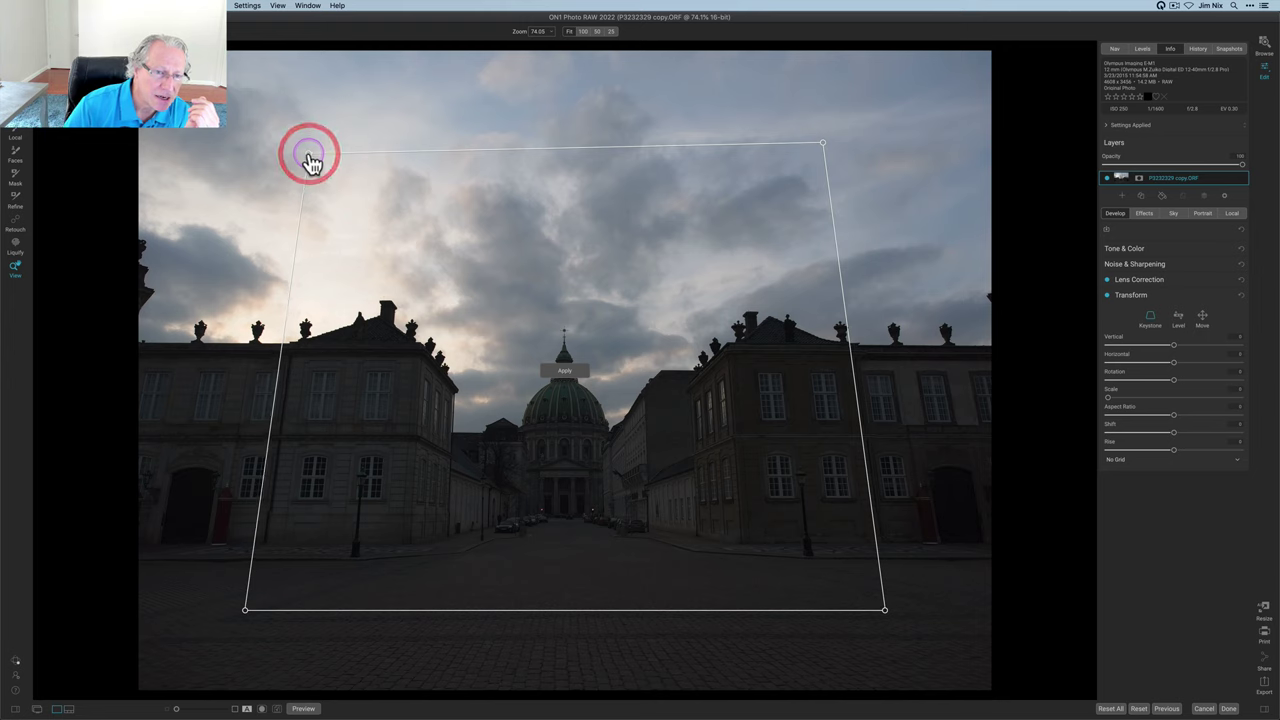
click(311, 158)
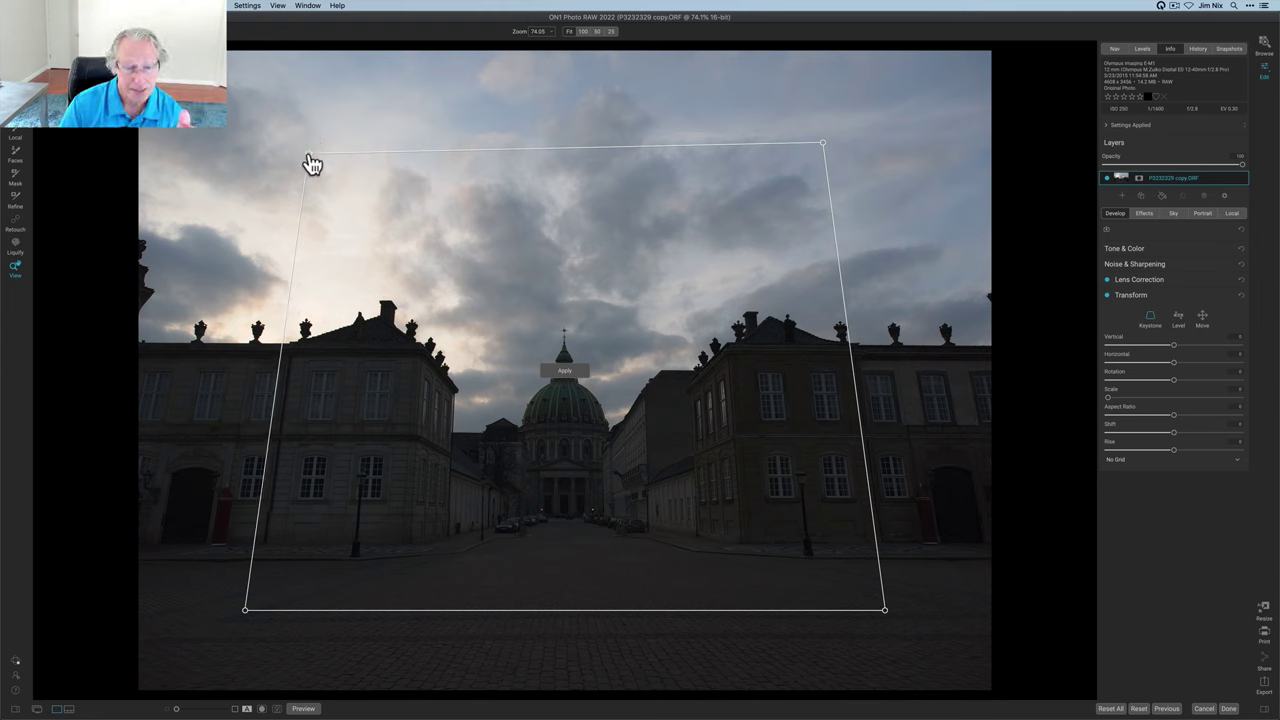
Refine the right edge, lower the top-right corner and nudge the bottom edge down slightly
drag(850, 178, 746, 160)
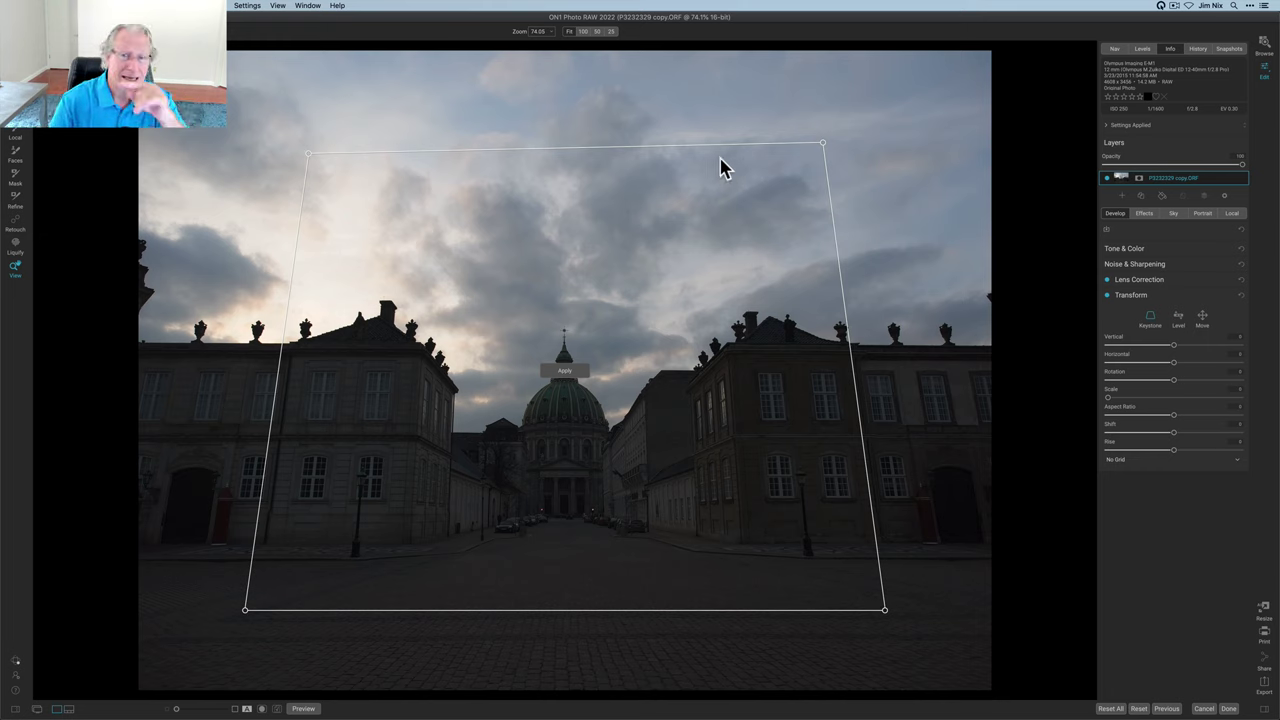
click(754, 176)
click(822, 143)
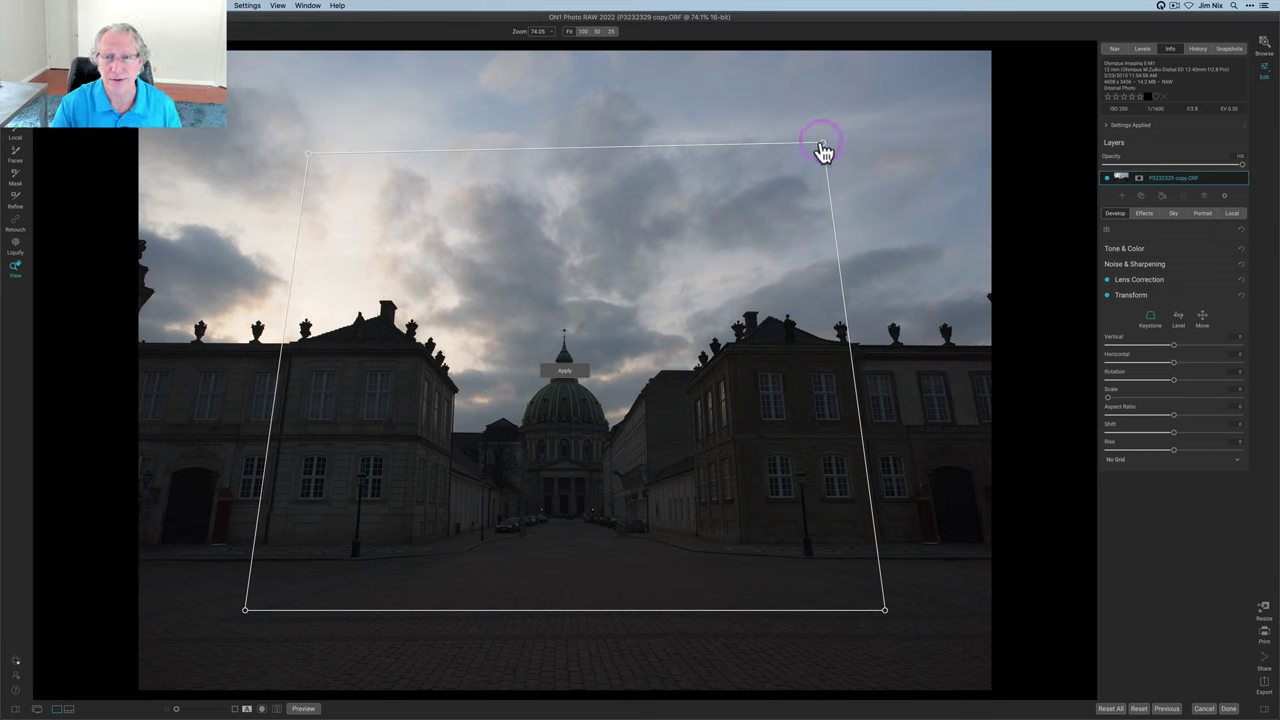
drag(822, 146, 822, 156)
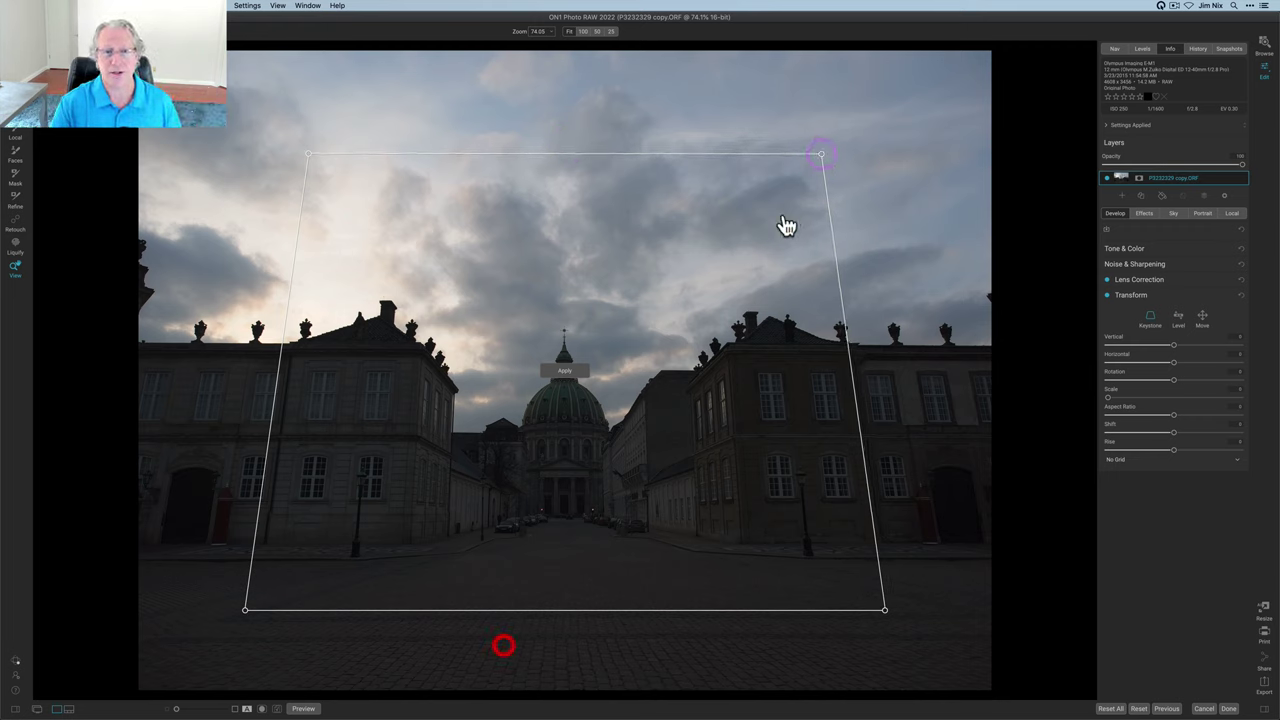
click(245, 612)
drag(245, 612, 245, 615)
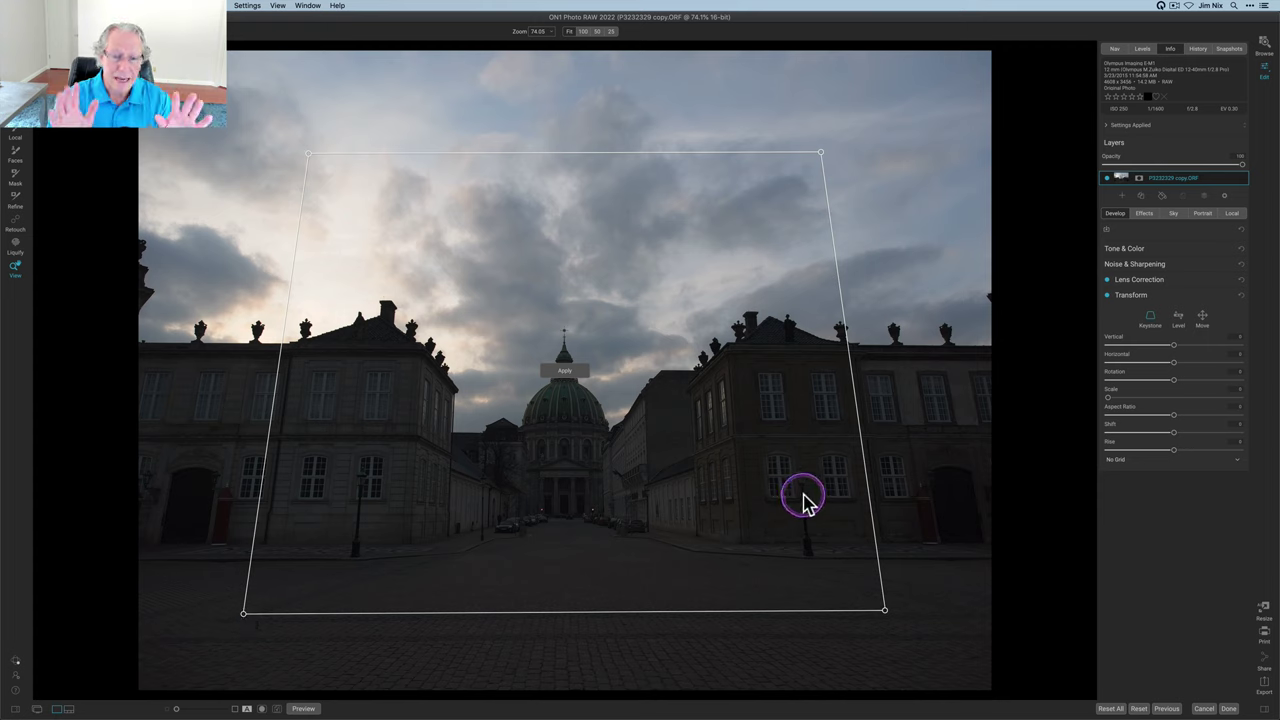
Apply the keystone correction, then reopen the Keystone guide and apply it again
click(563, 374)
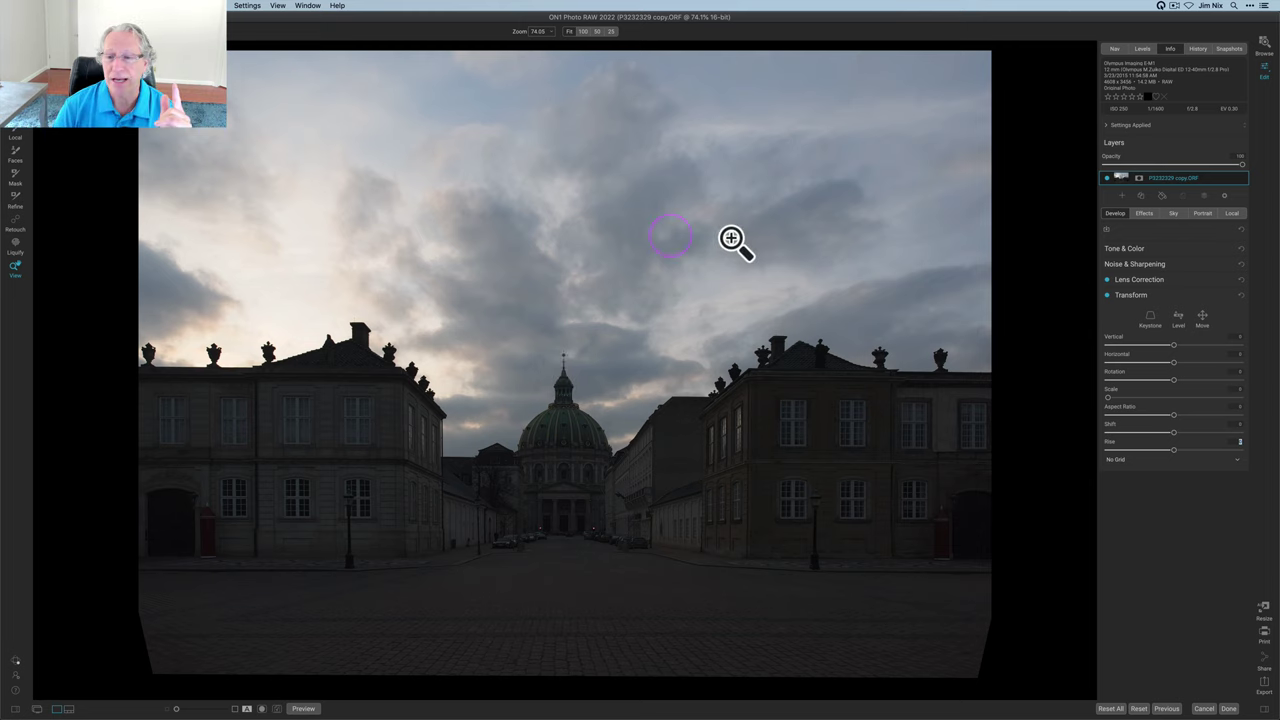
click(1153, 322)
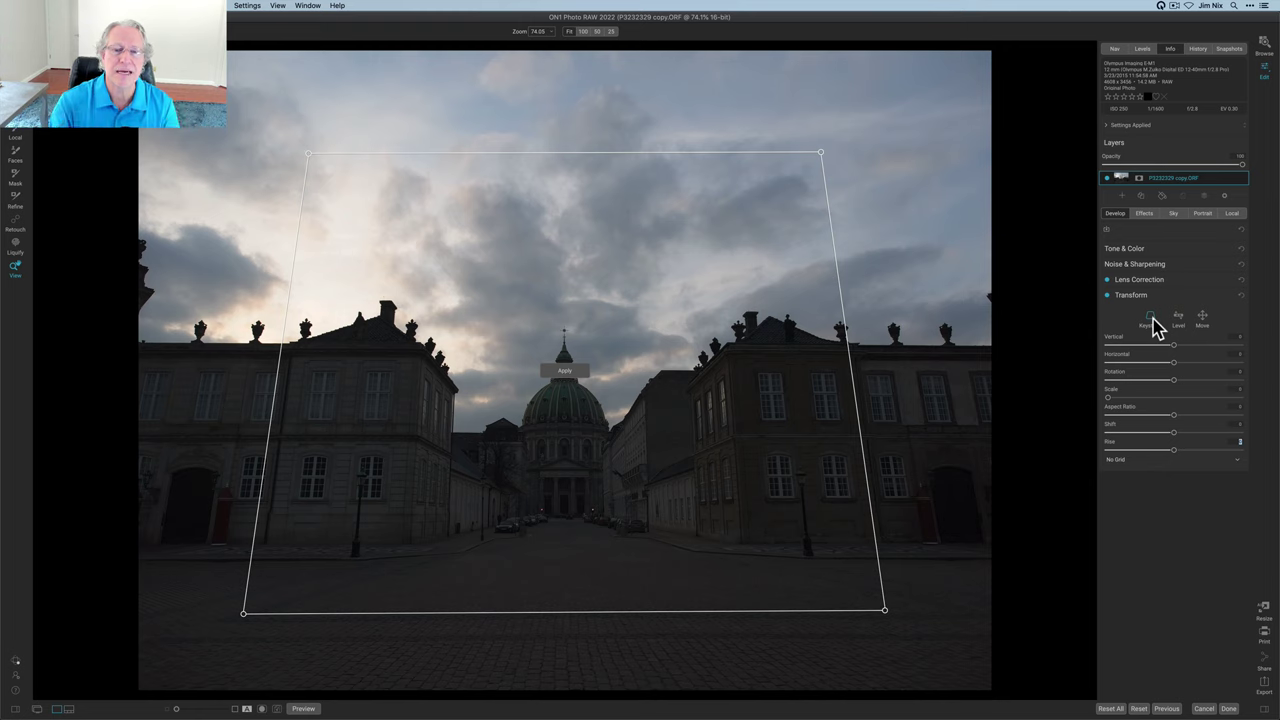
click(1152, 320)
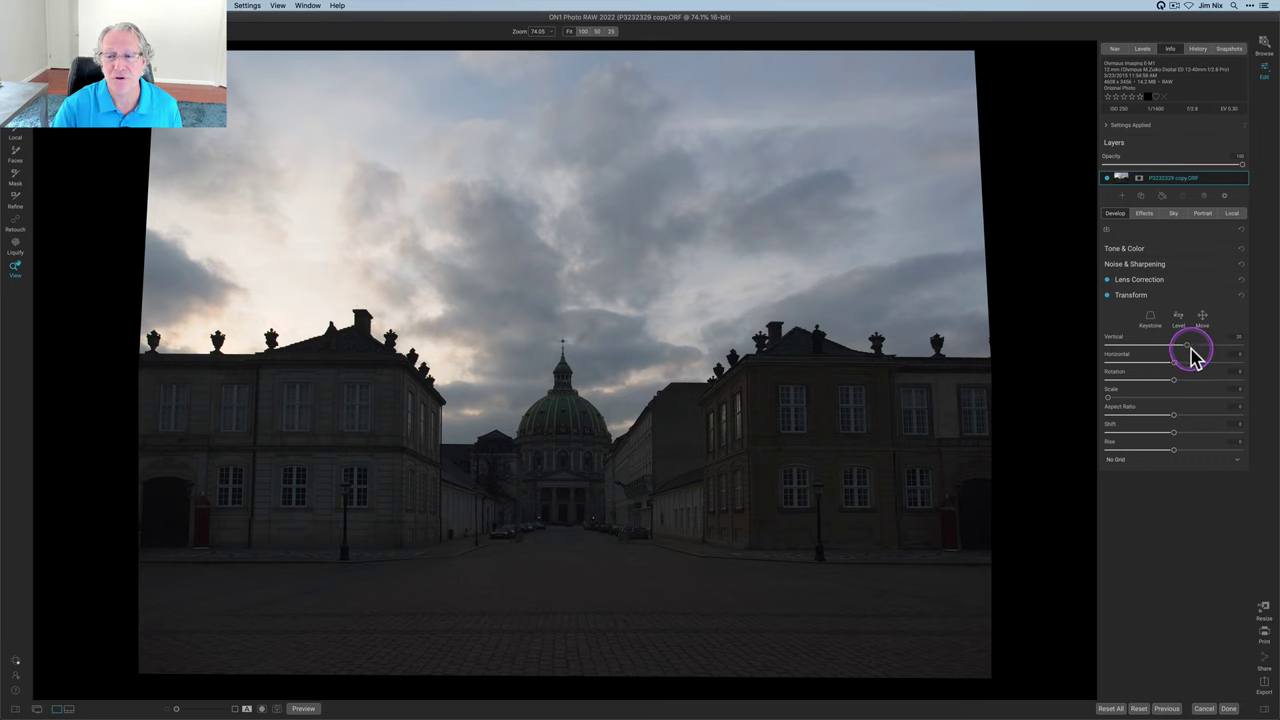
Compare with Transform off and on, then set Scale so the photo fills the frame
click(1108, 296)
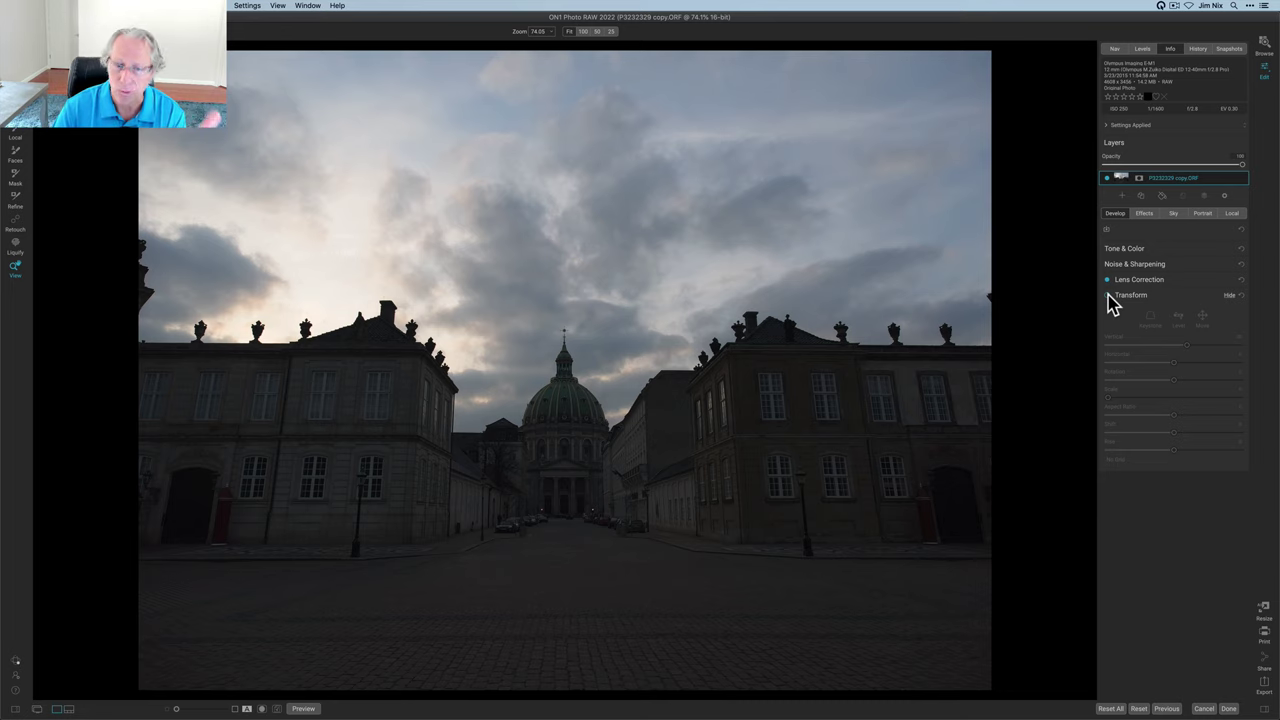
click(1109, 297)
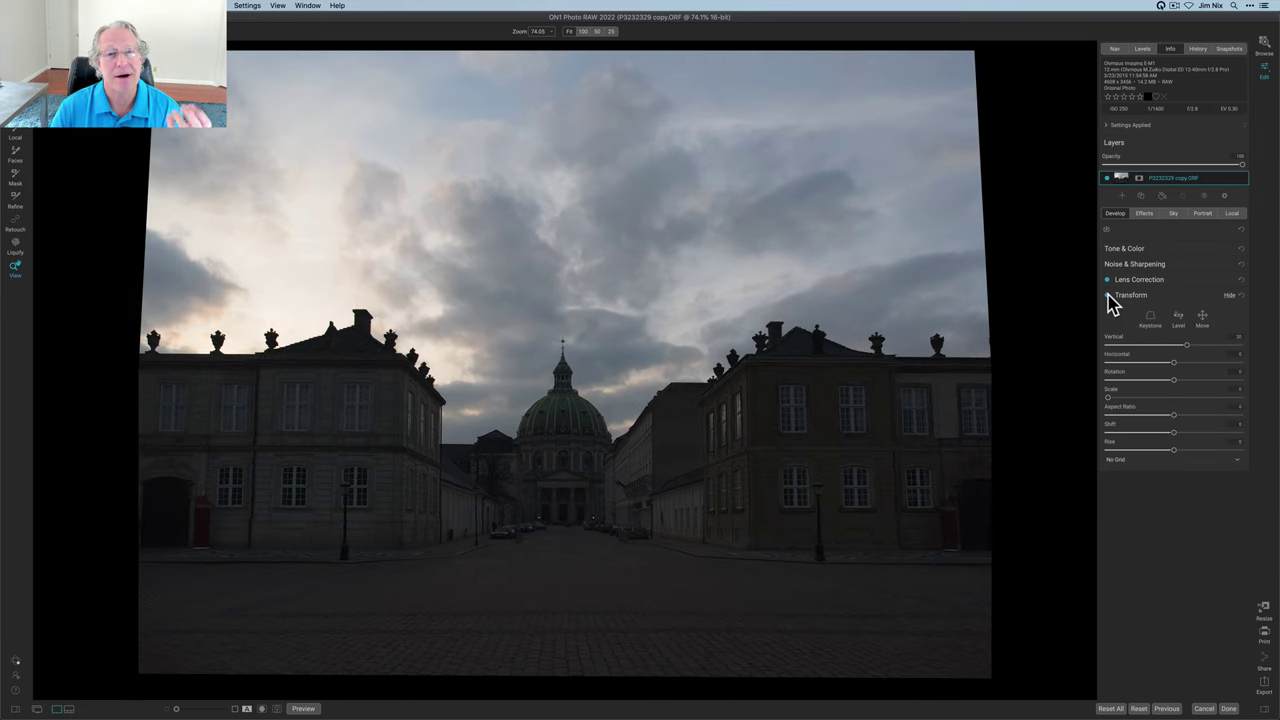
click(1109, 398)
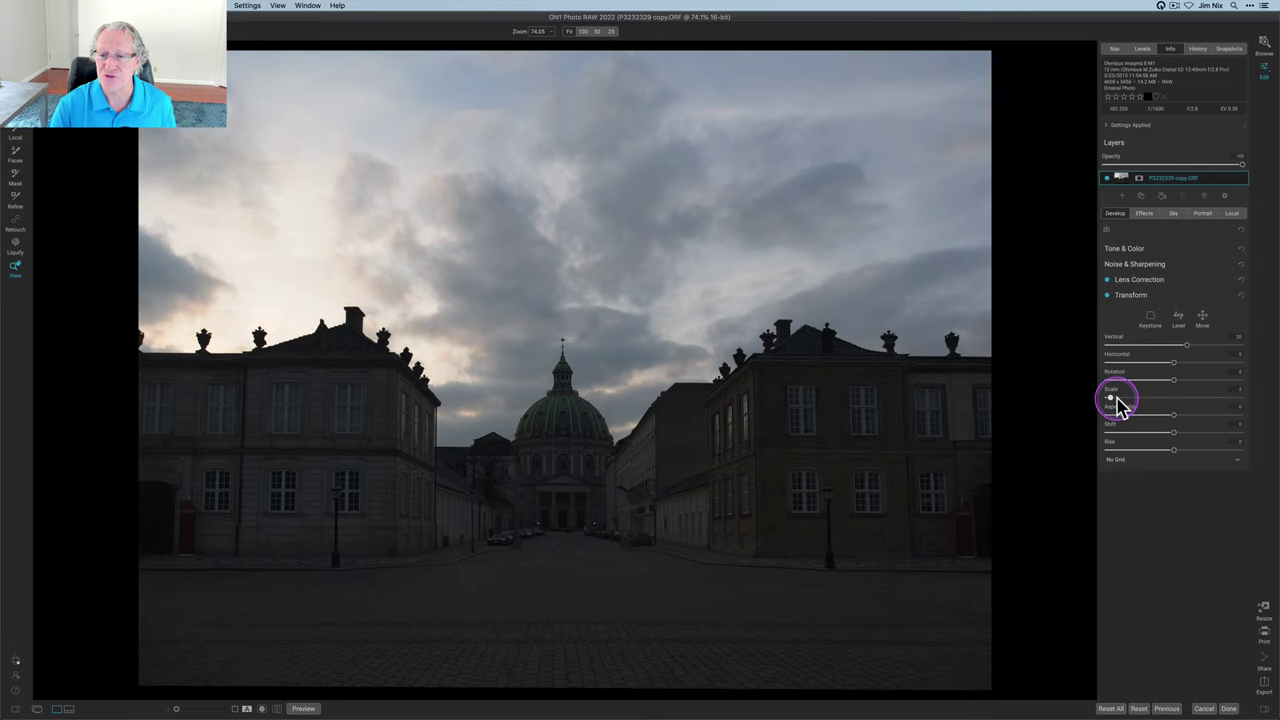
drag(1117, 405, 1113, 404)
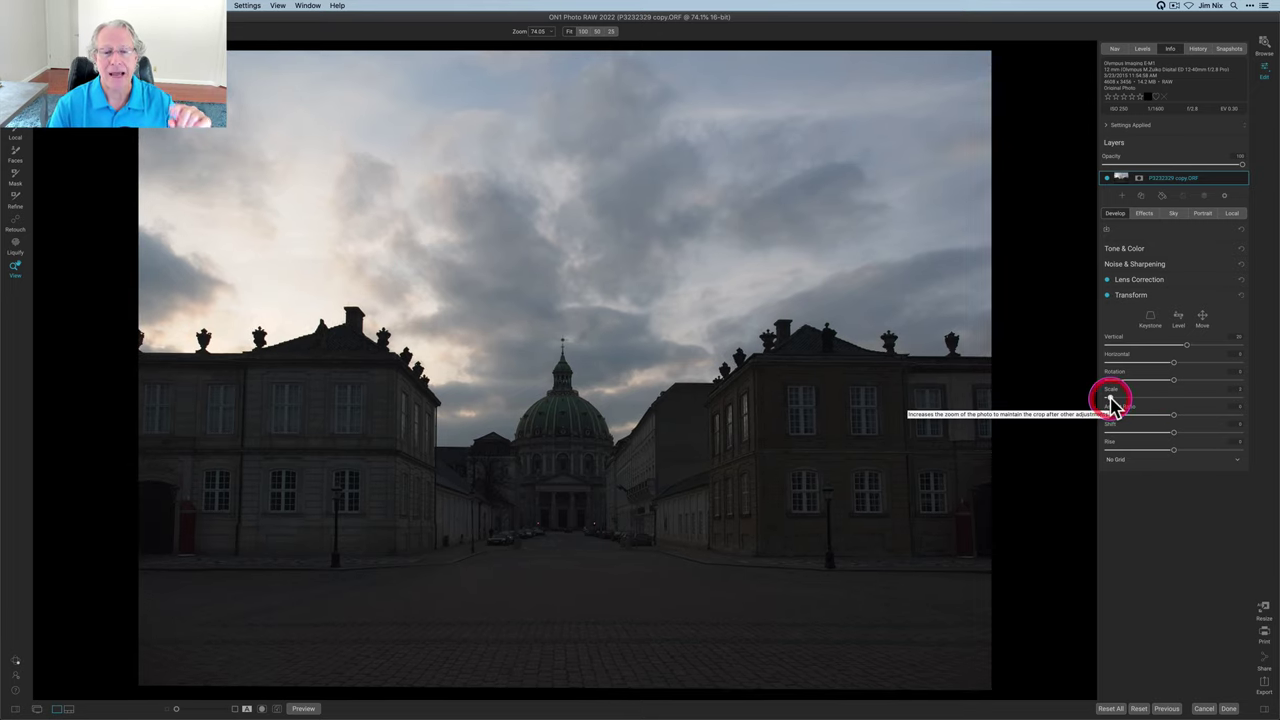
click(1108, 300)
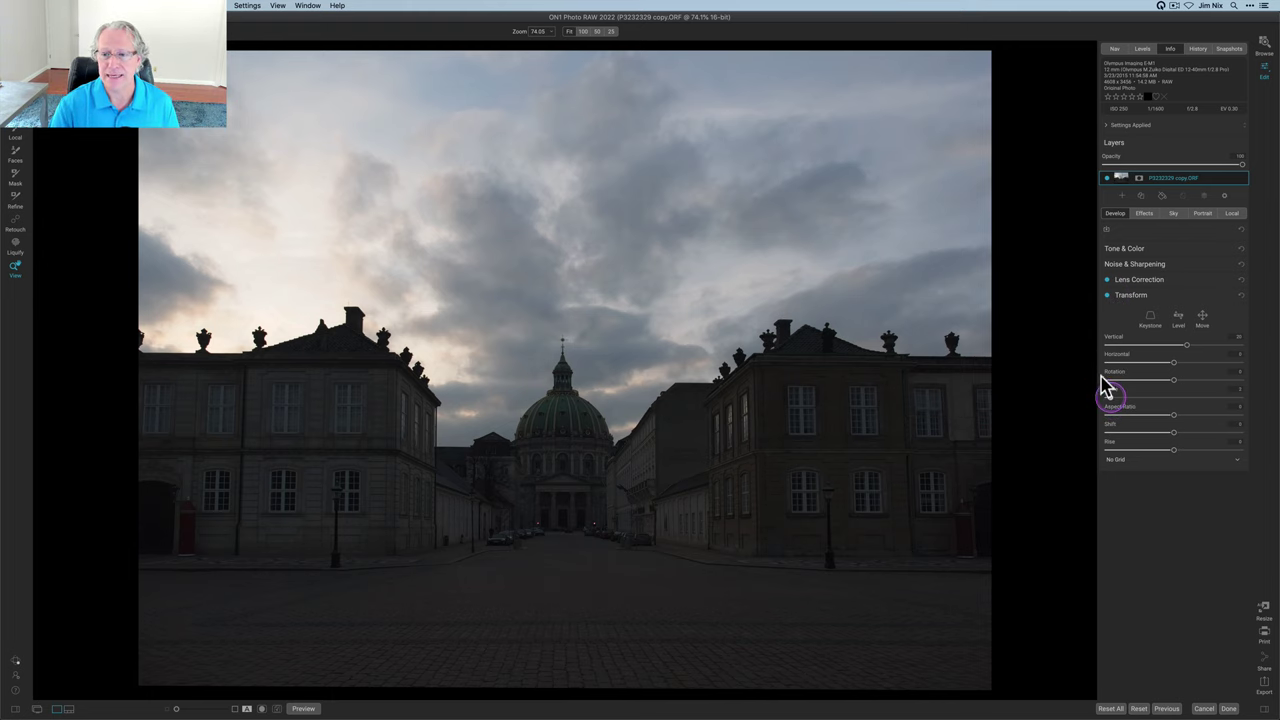
drag(1109, 397, 1088, 405)
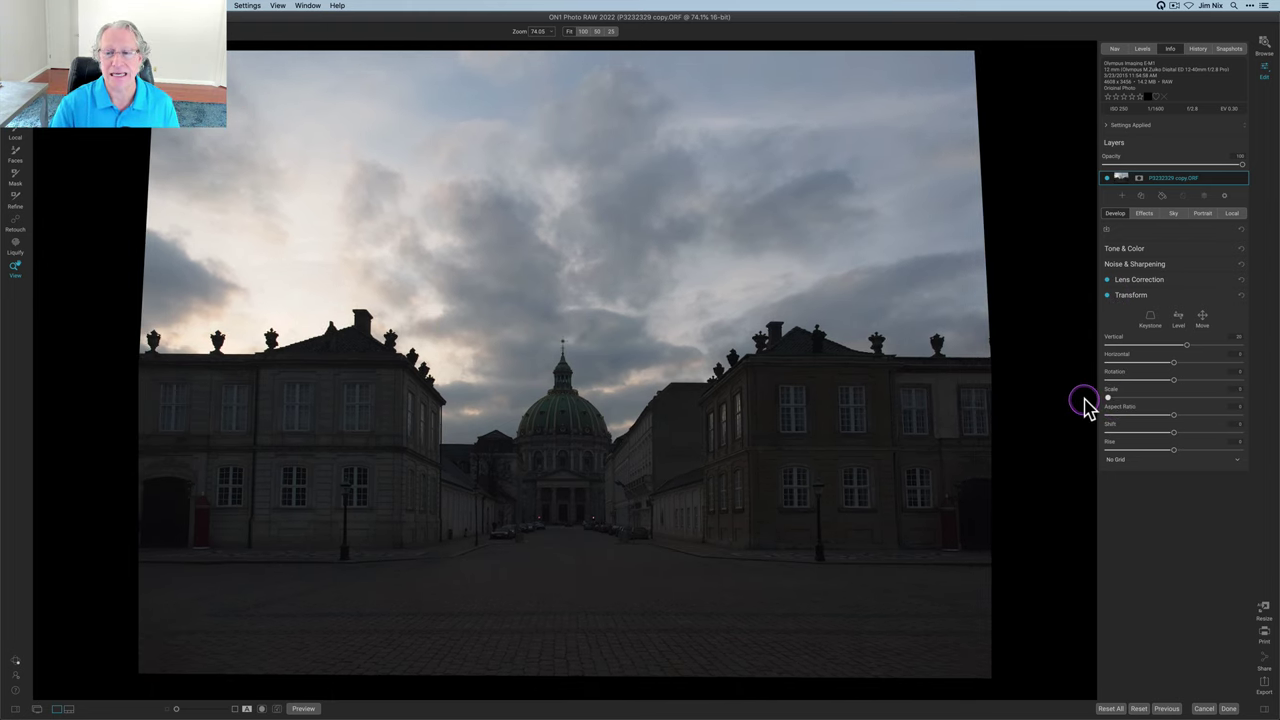
drag(1108, 398, 1111, 398)
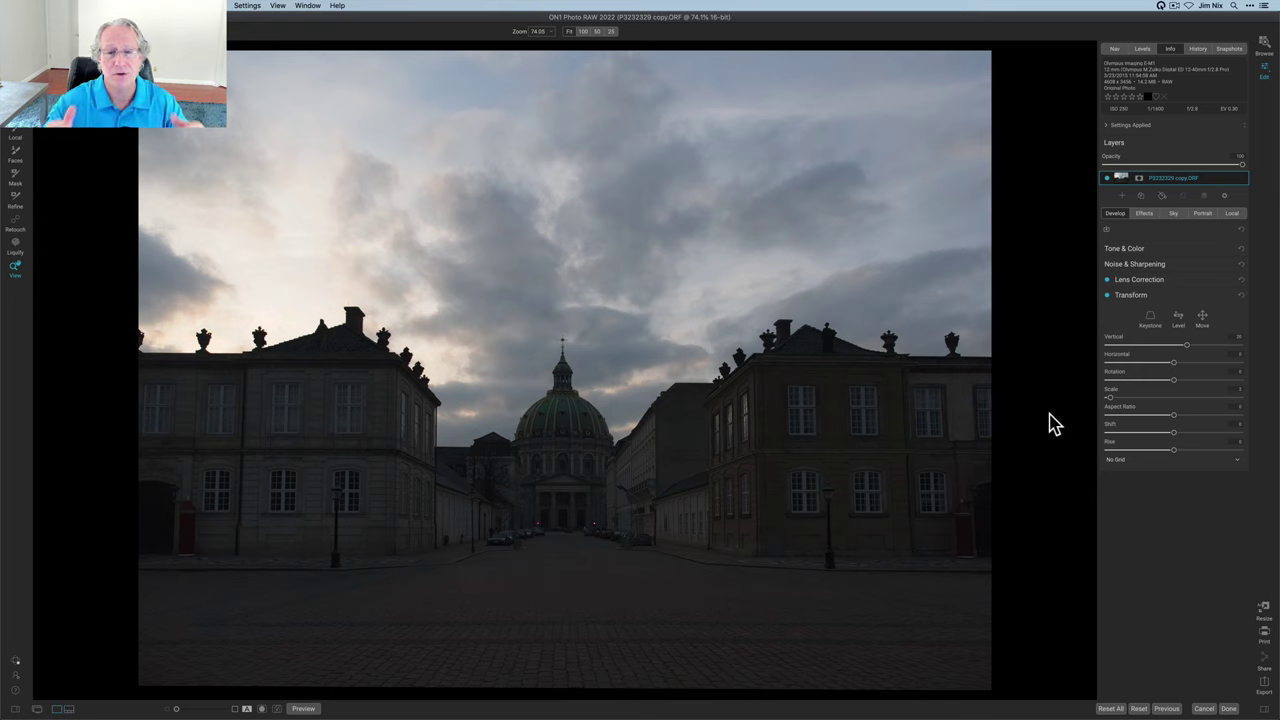
click(1133, 298)
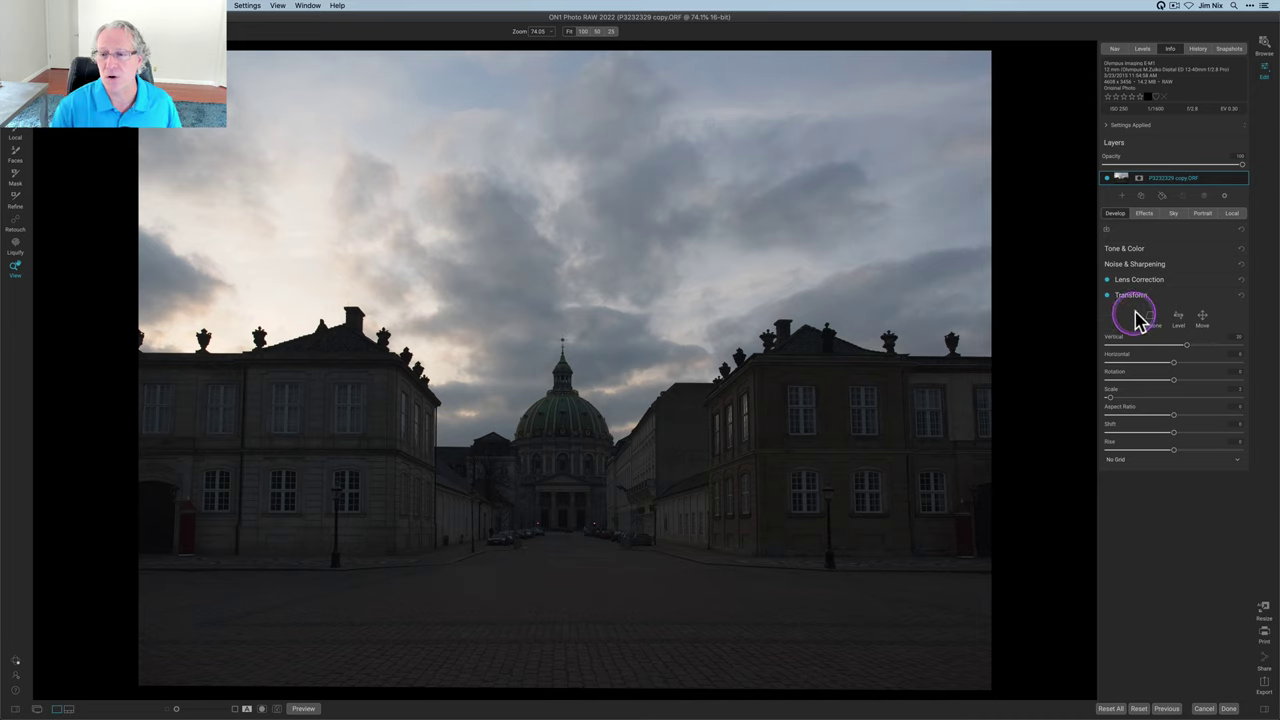
click(1136, 300)
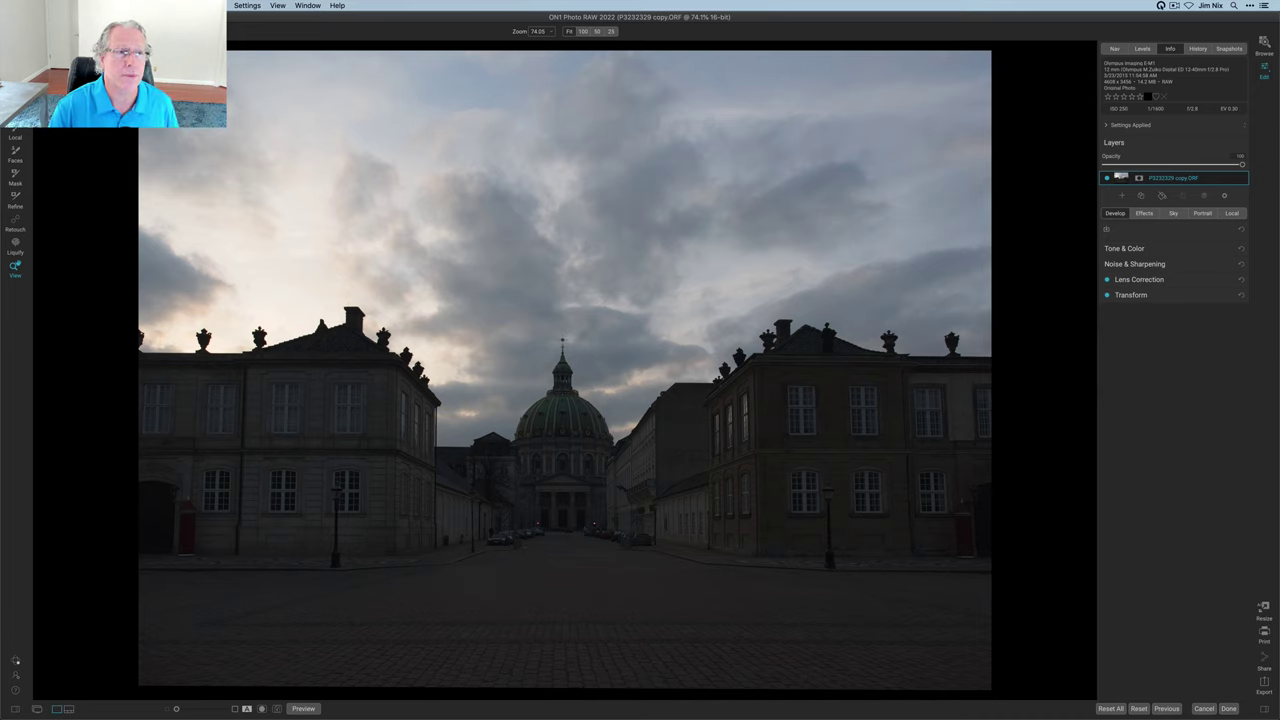
Commit the 16:9 crop, compare against the original preview, and expand Tone & Color
key(c)
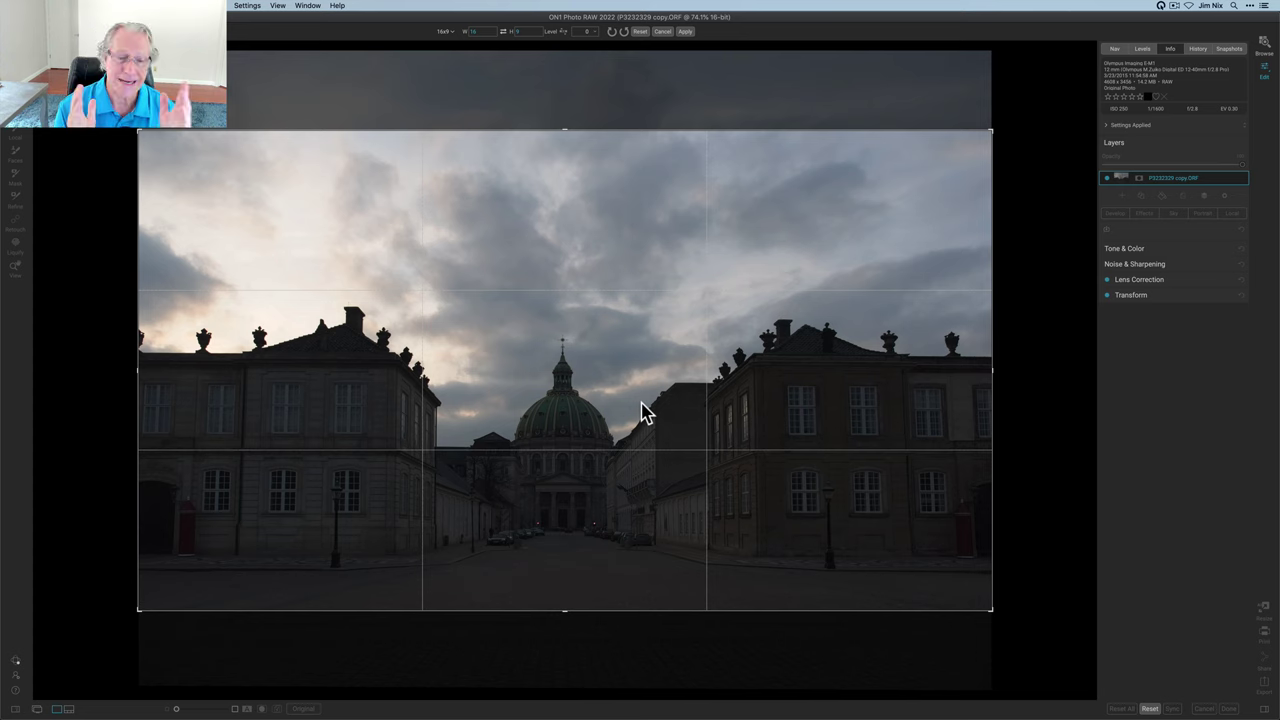
key(Return)
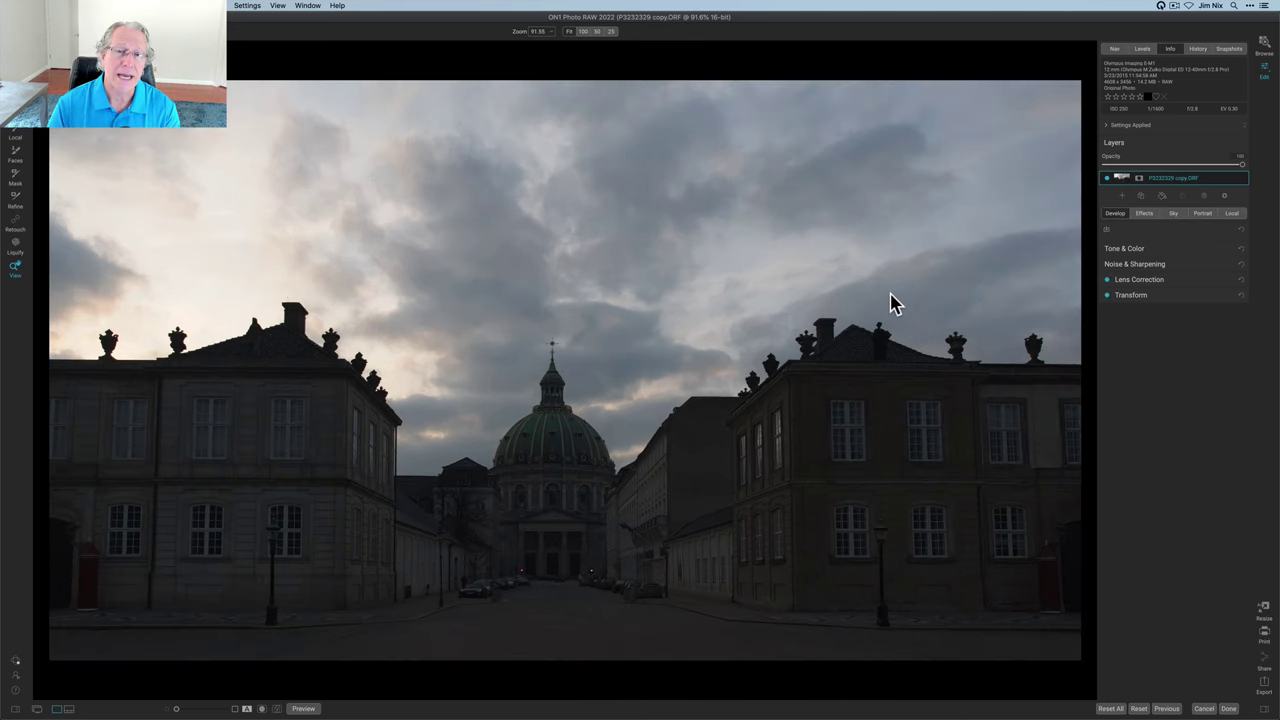
drag(1125, 268, 1140, 318)
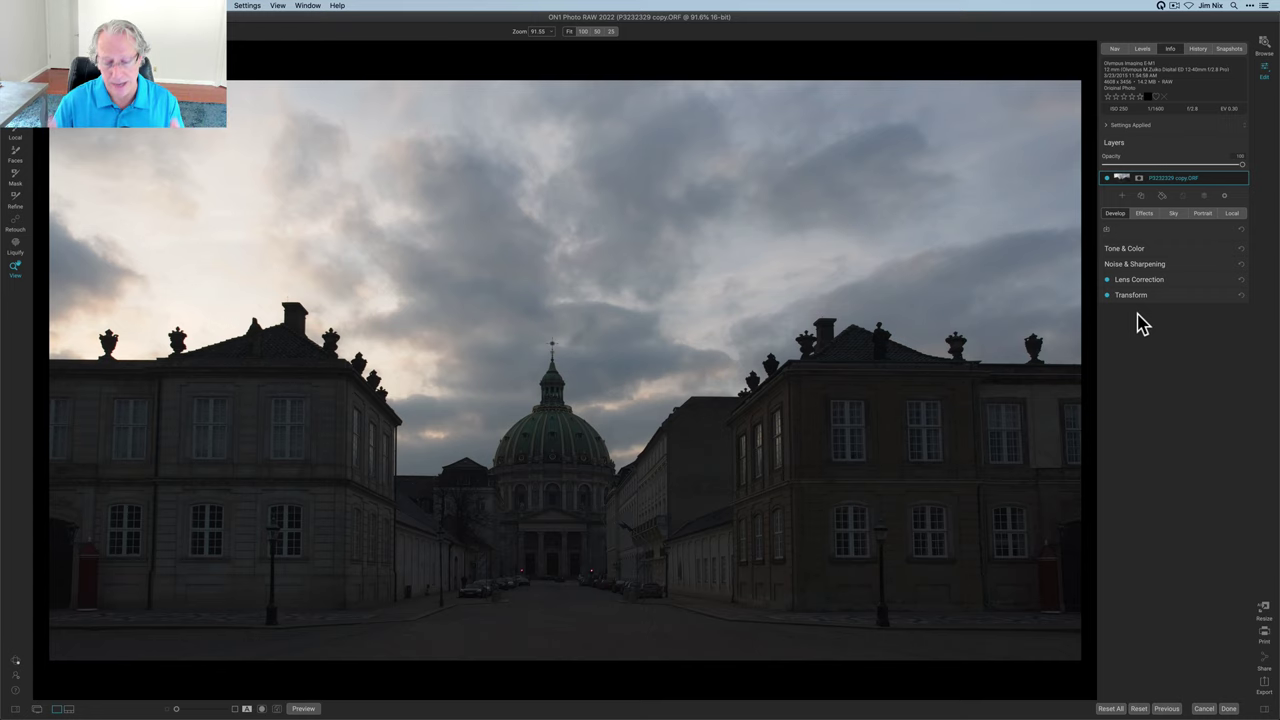
key(super+p)
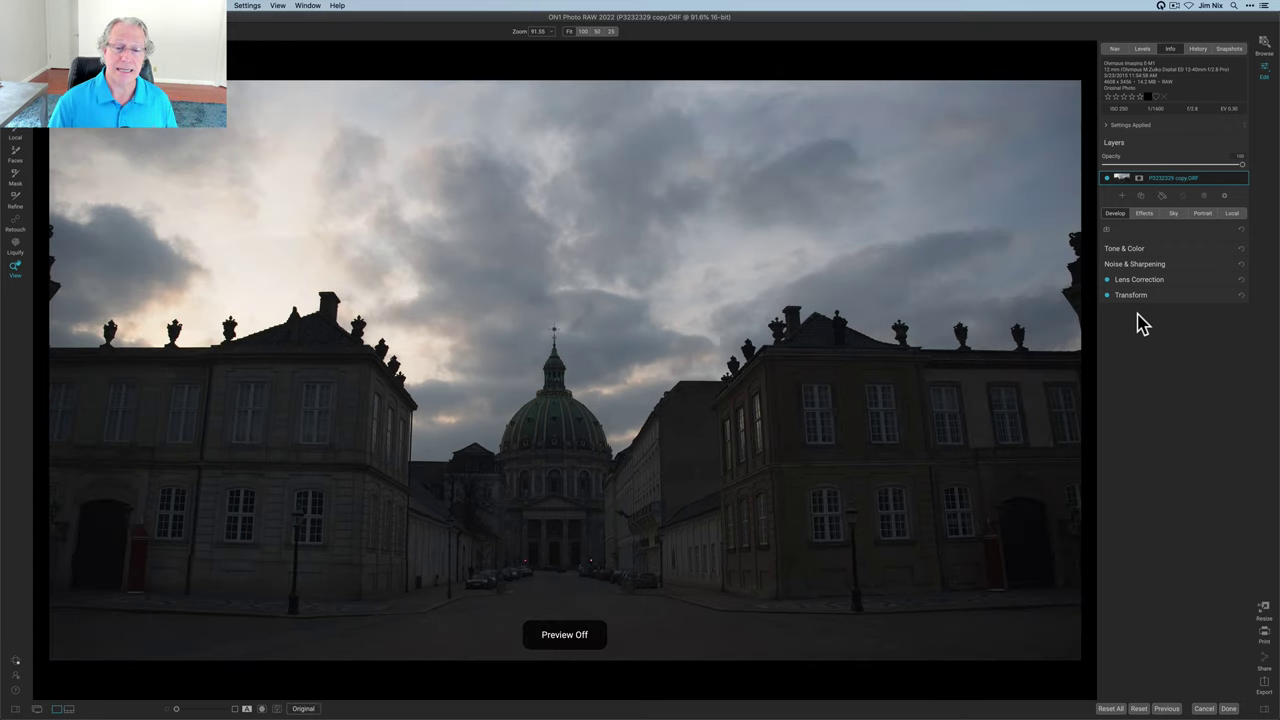
key(super+p)
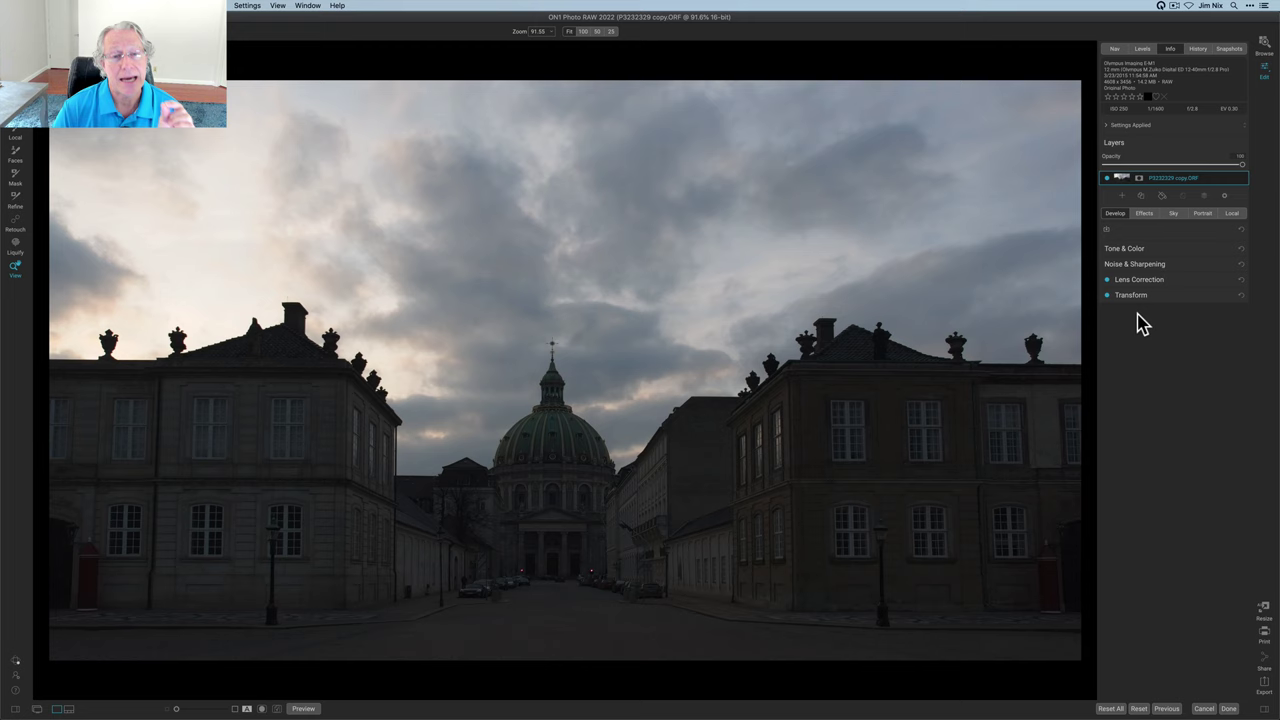
click(1135, 250)
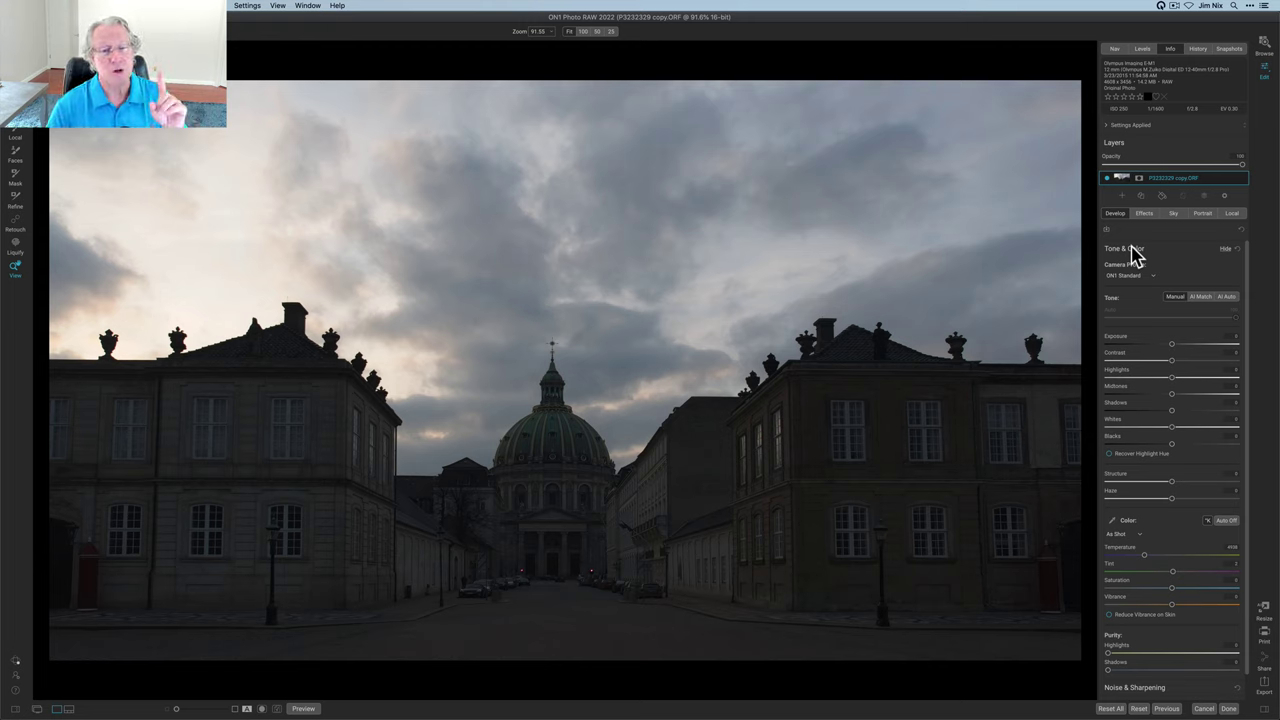
Apply the AI Auto tone correction to brighten the square
click(1228, 298)
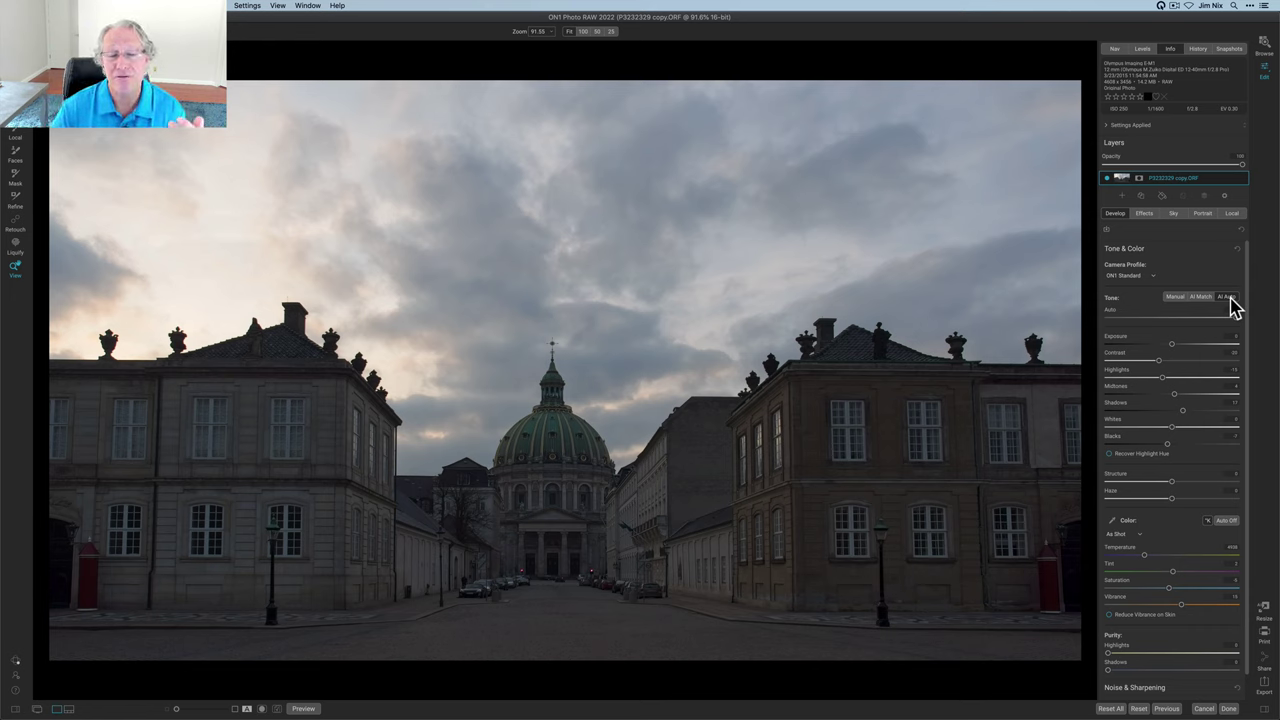
click(1230, 298)
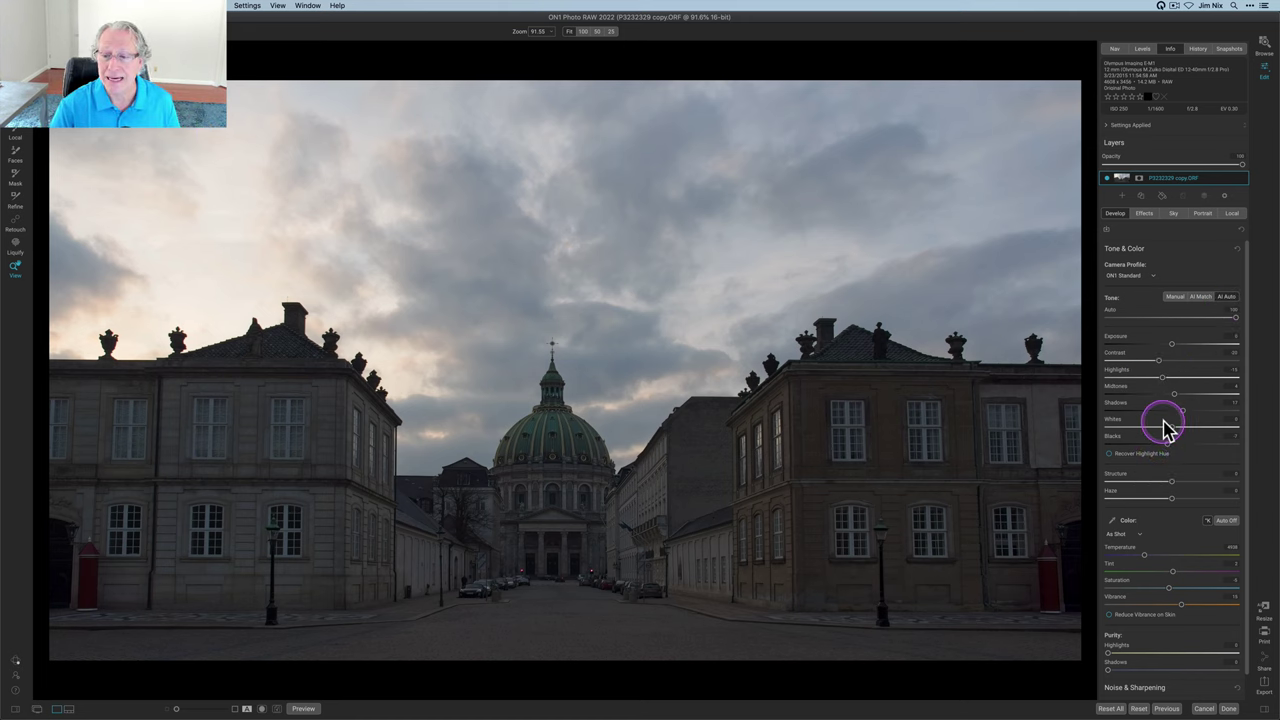
scroll(1168, 575, down, 1)
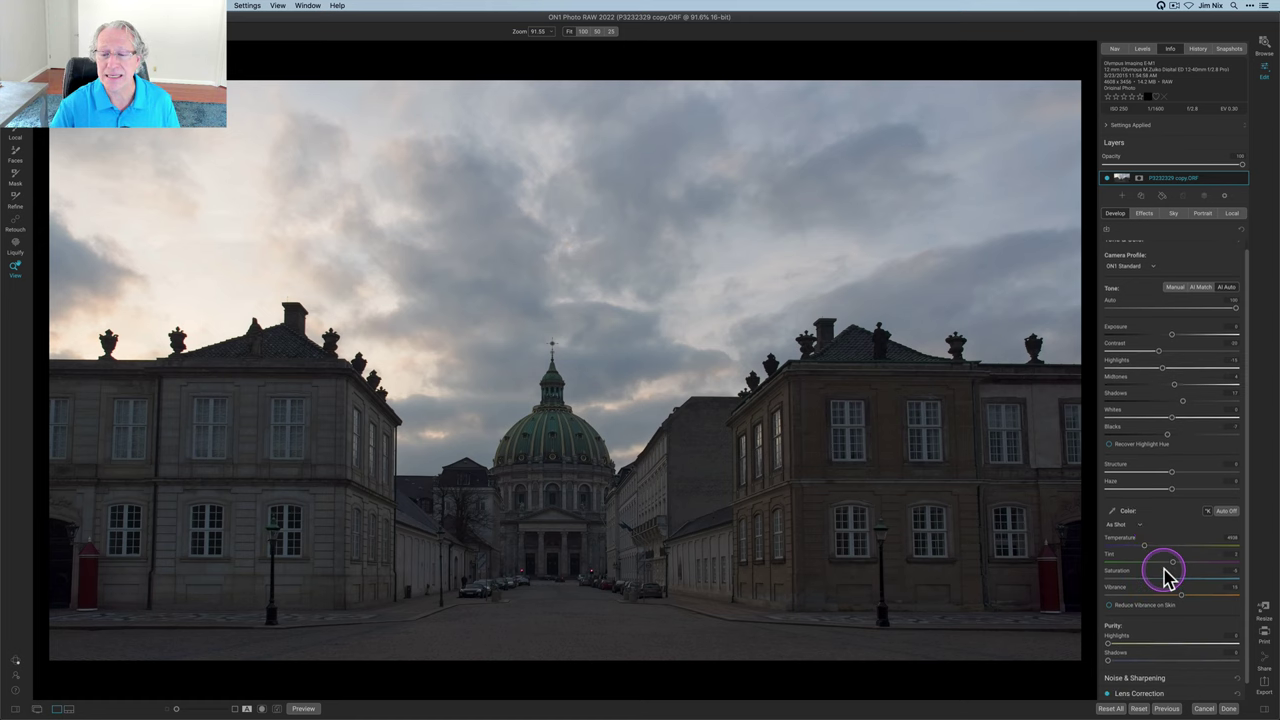
scroll(1168, 575, down, 1)
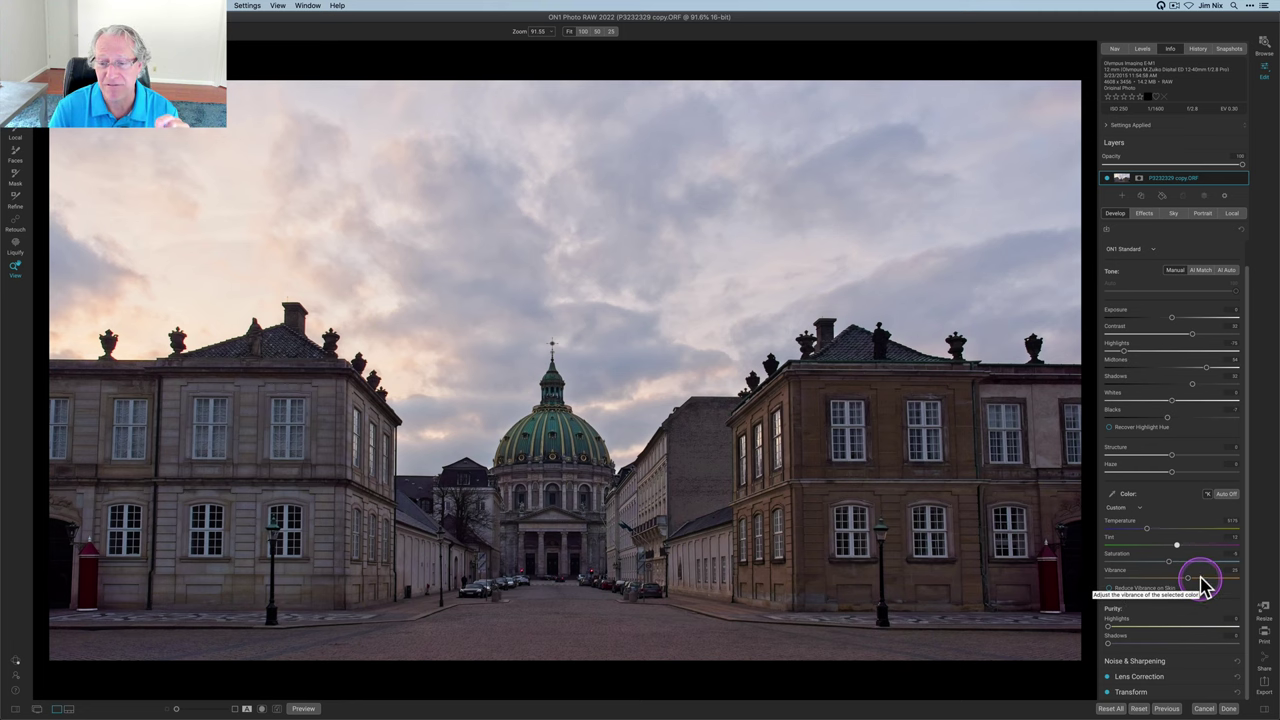
scroll(1145, 340, up, 2)
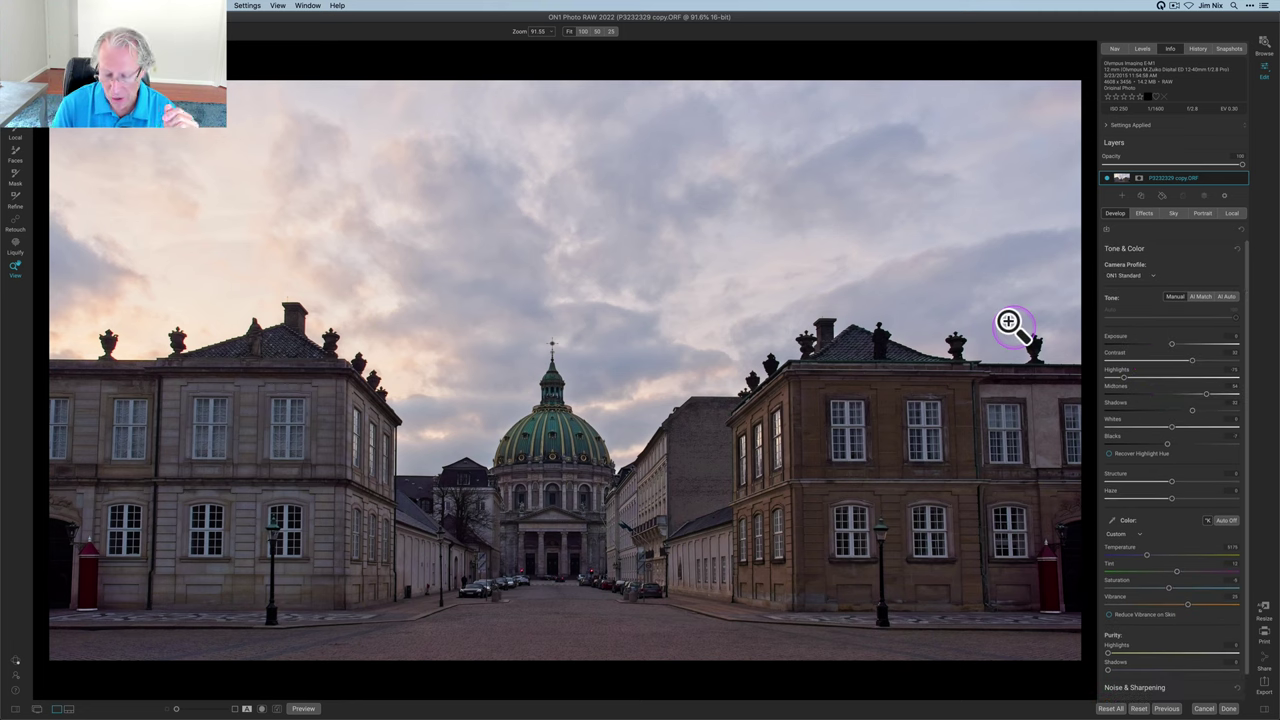
key(backslash)
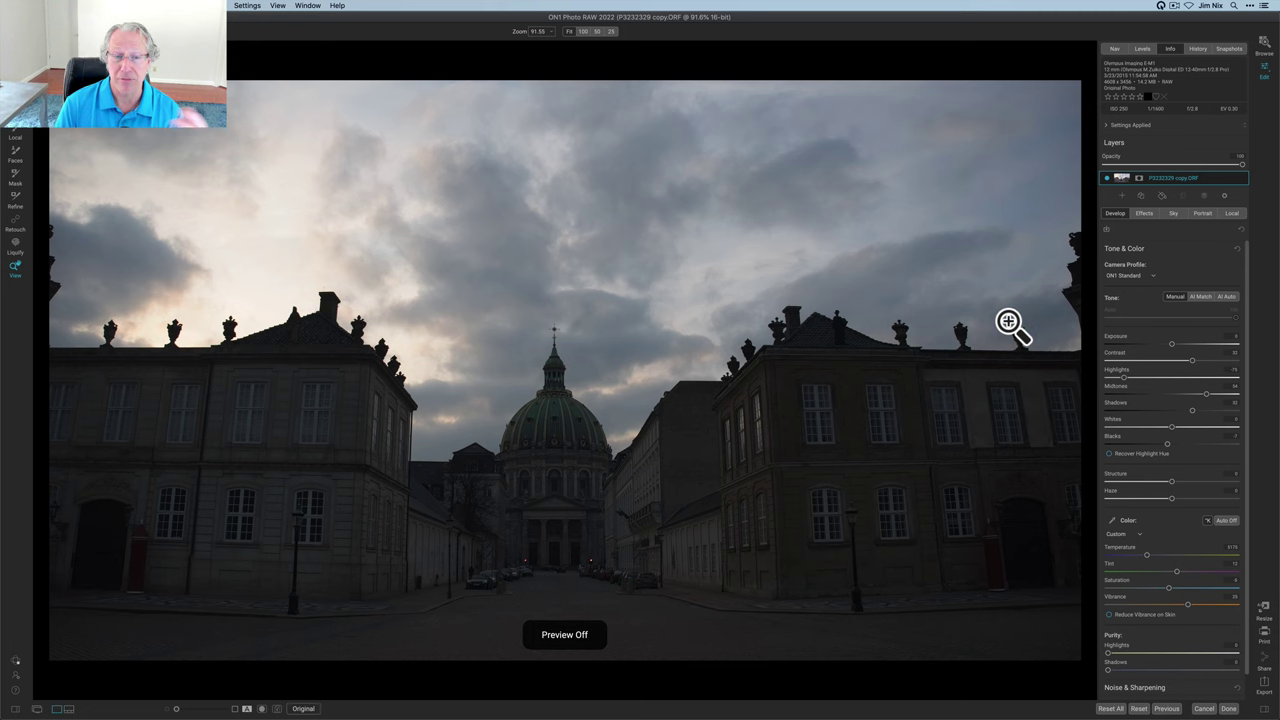
key(backslash)
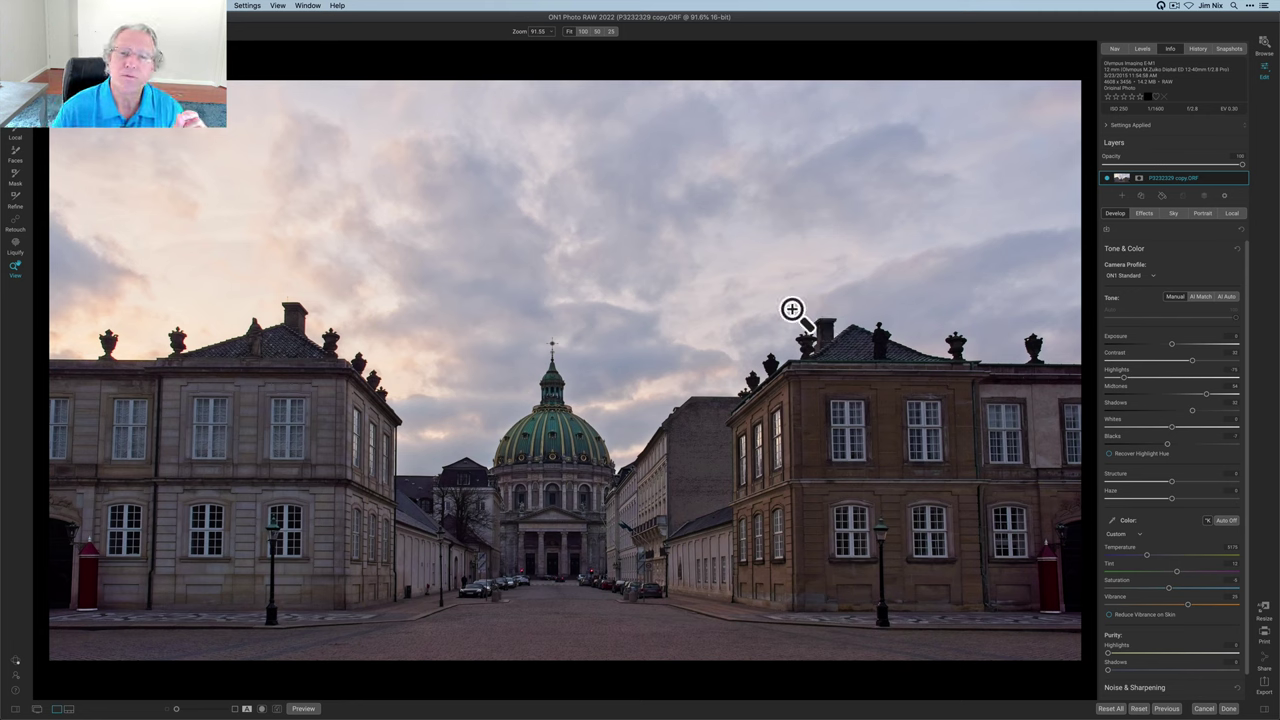
click(384, 308)
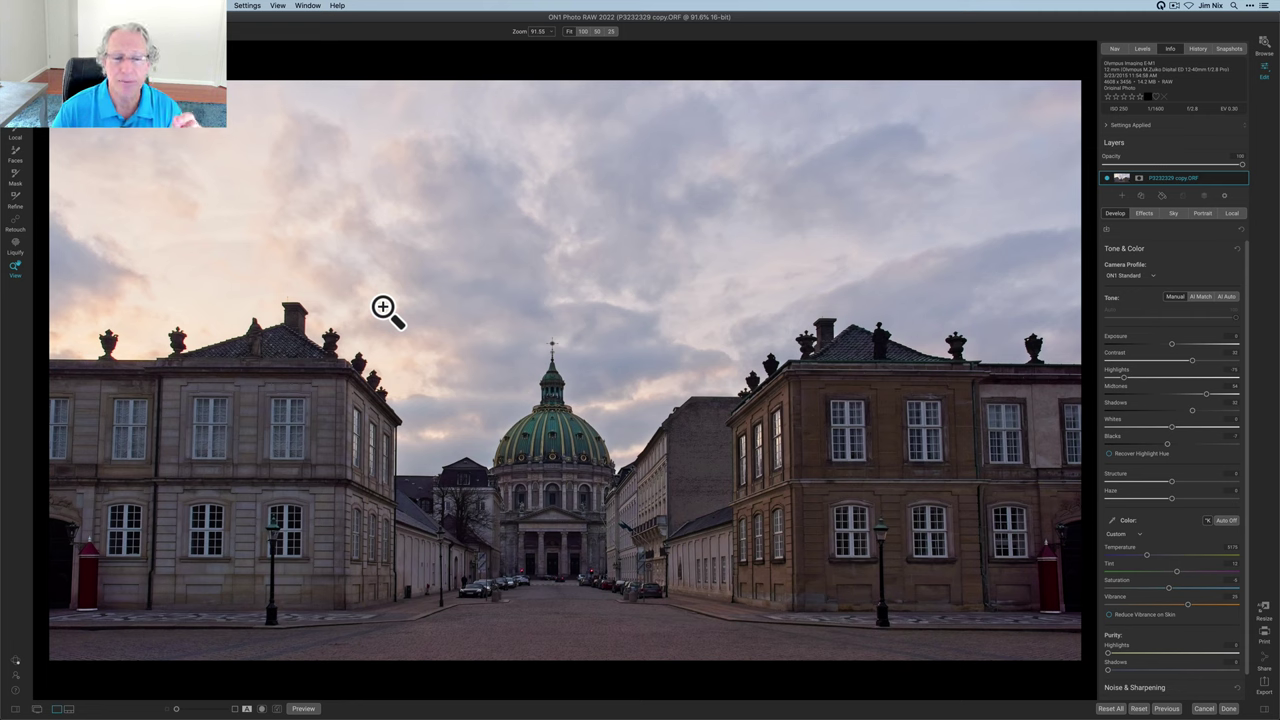
click(239, 416)
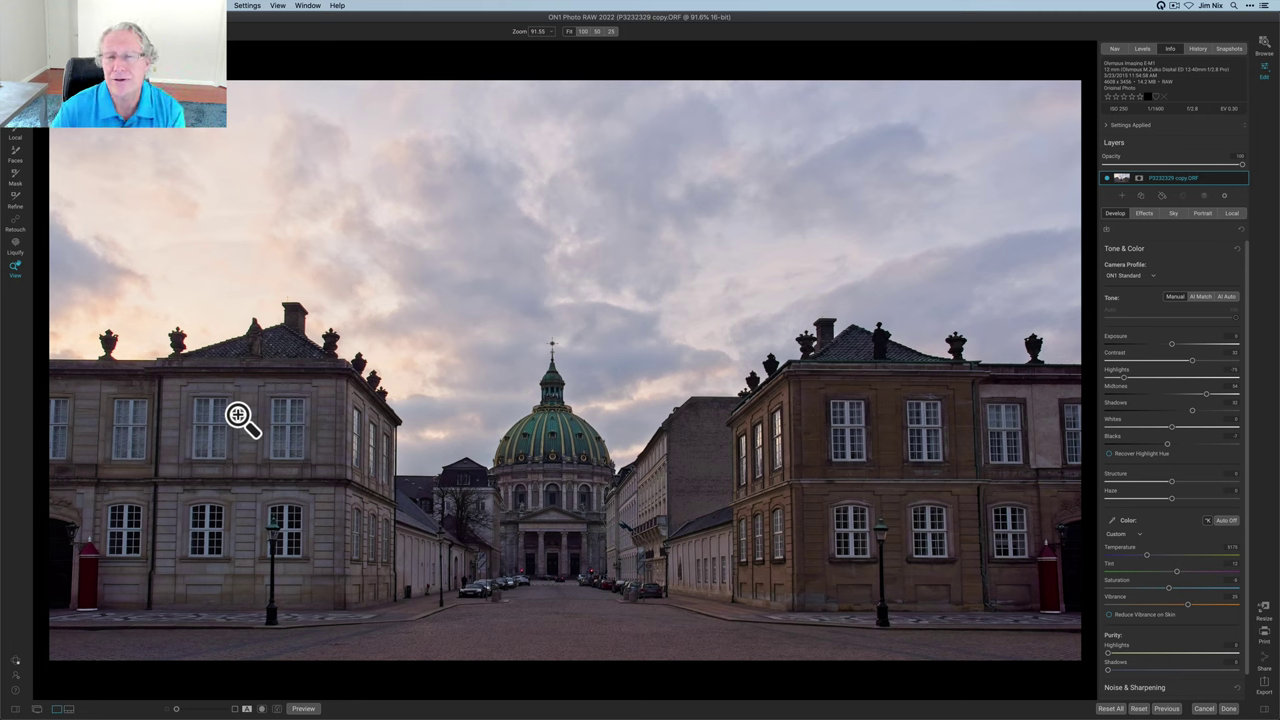
Apply a G-series preset from the Presets browser for a pink-and-teal sky, then close it
click(12, 706)
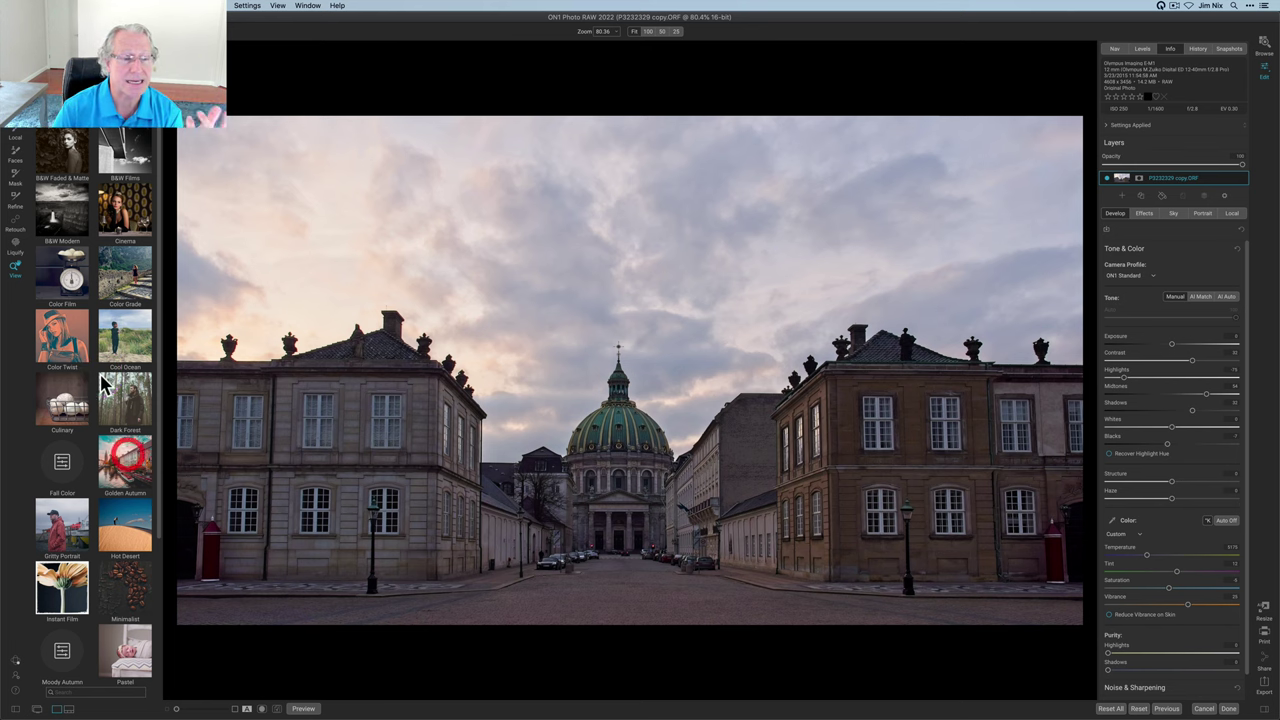
click(131, 463)
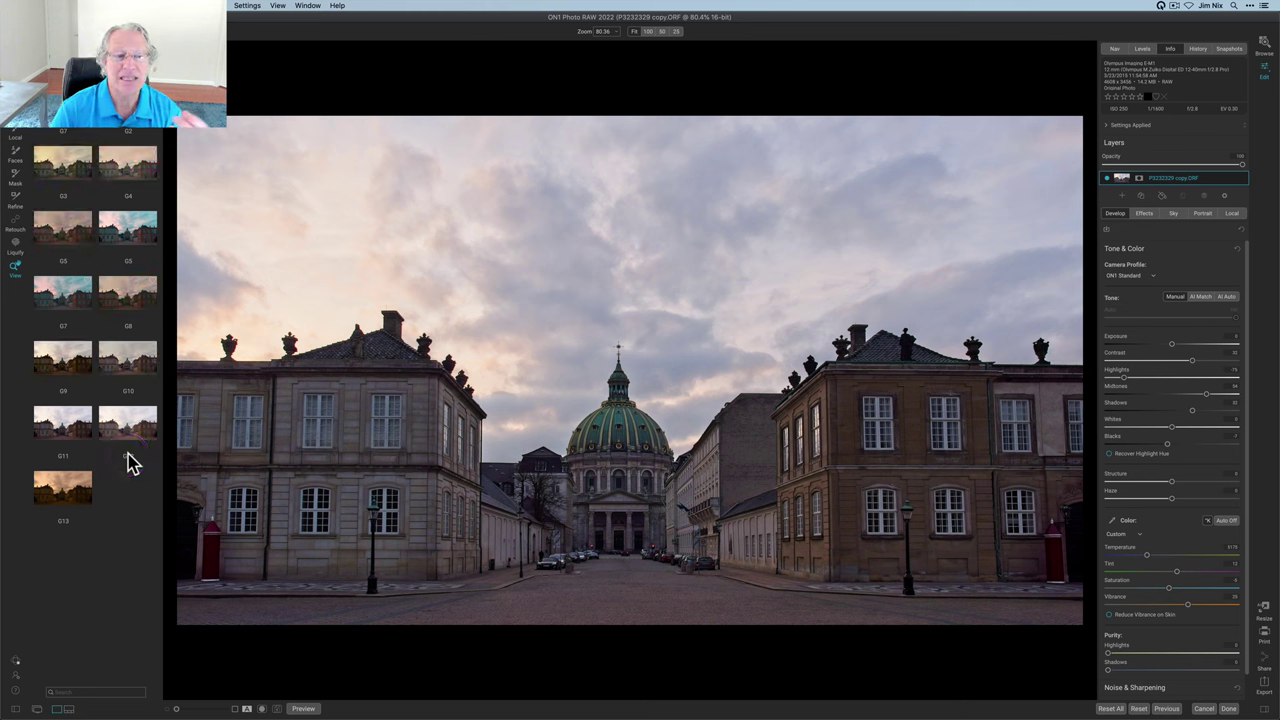
click(136, 230)
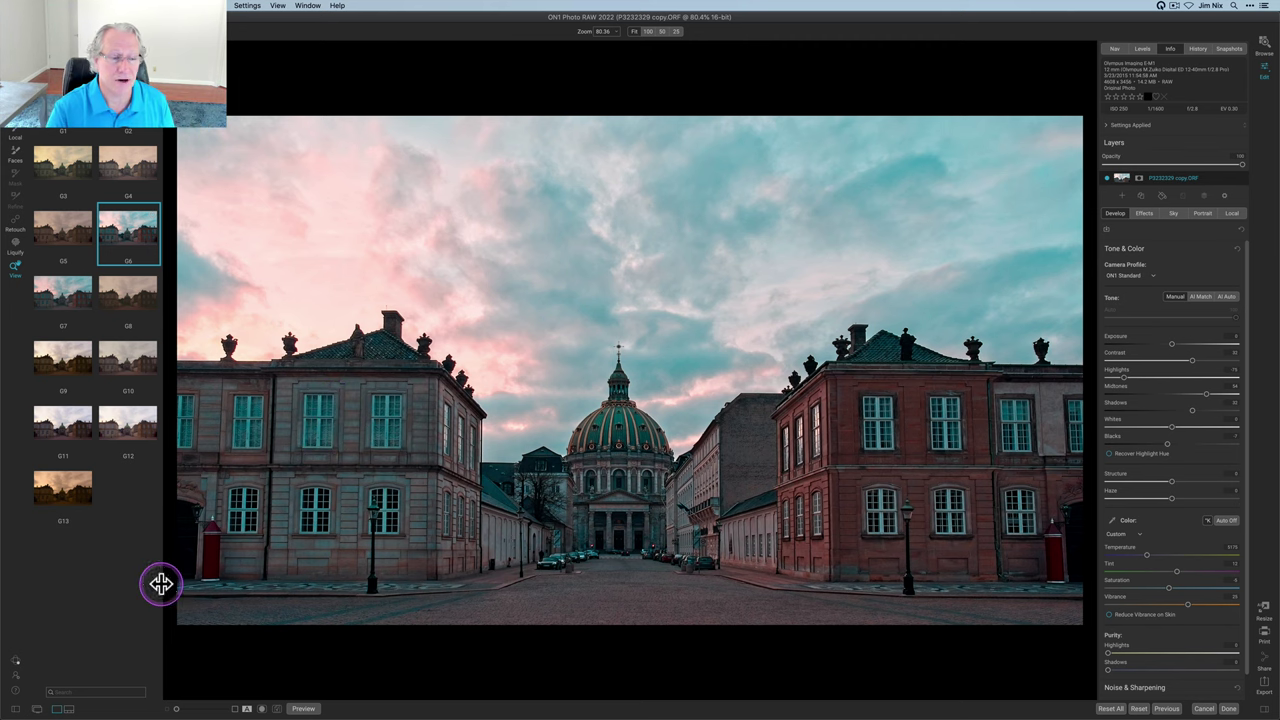
click(16, 707)
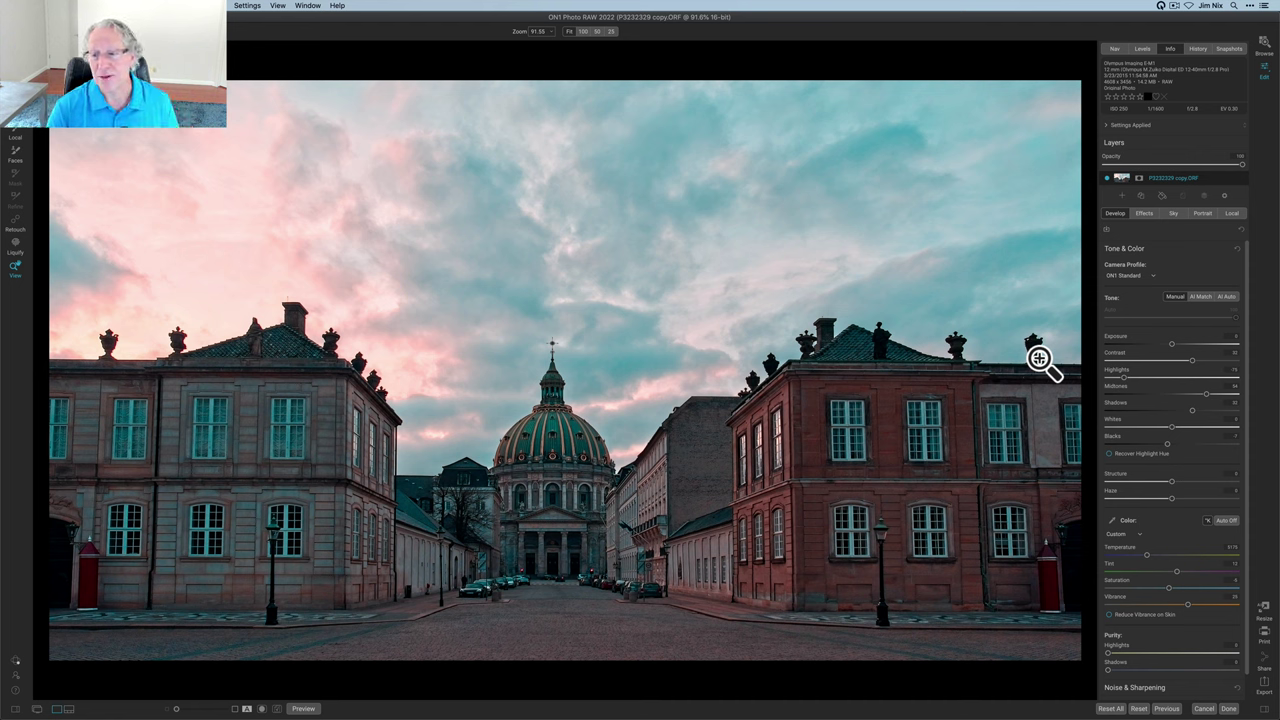
Show the Effects filters and switch Dynamic Contrast off and back on to compare
click(1144, 214)
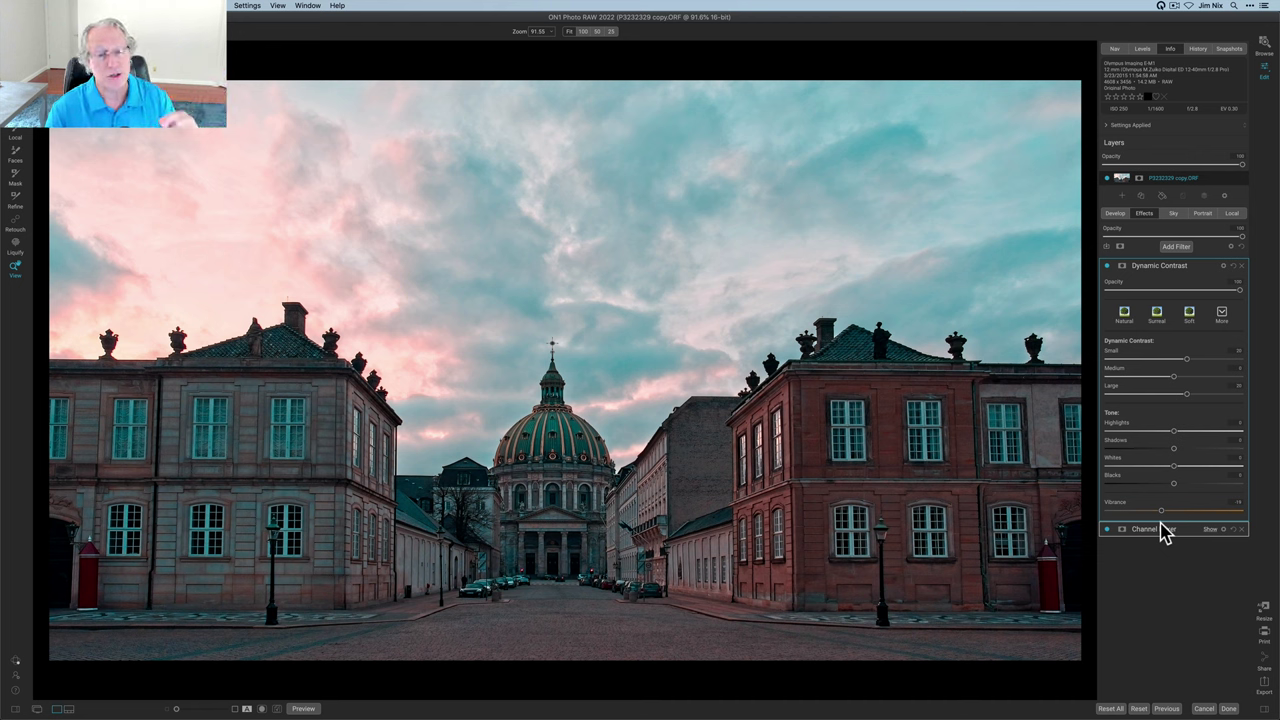
click(1108, 270)
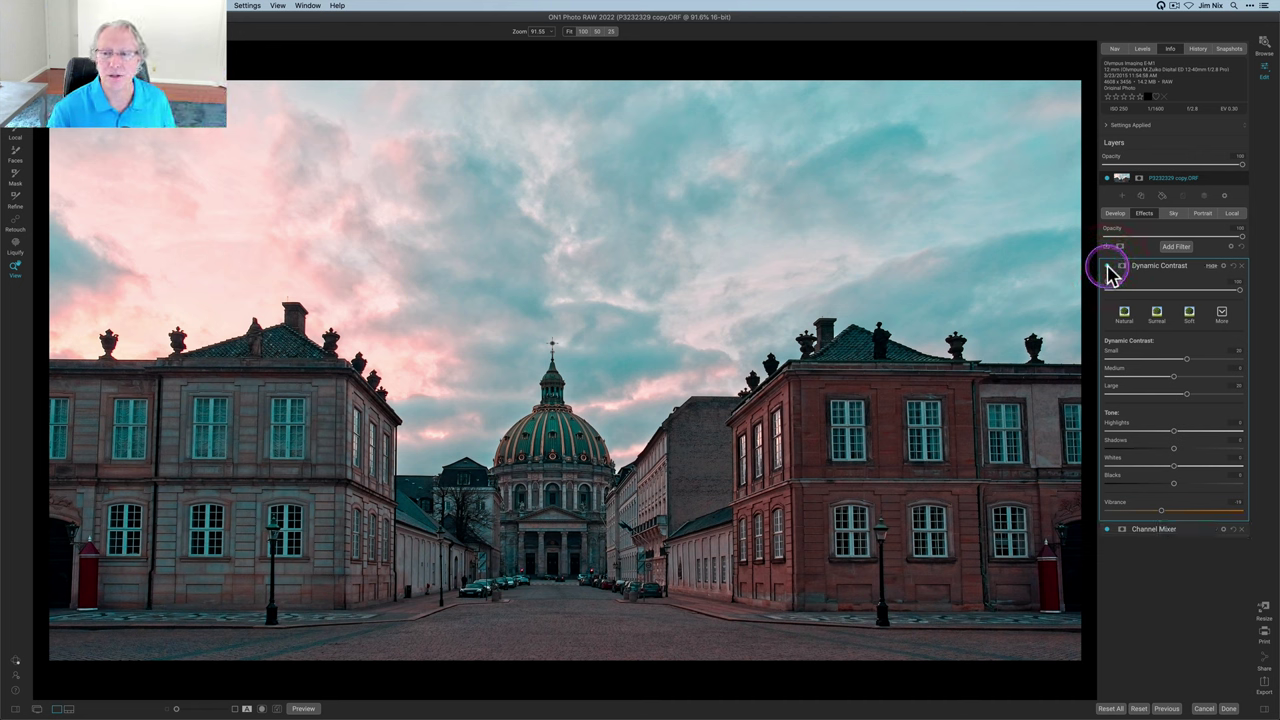
click(1108, 270)
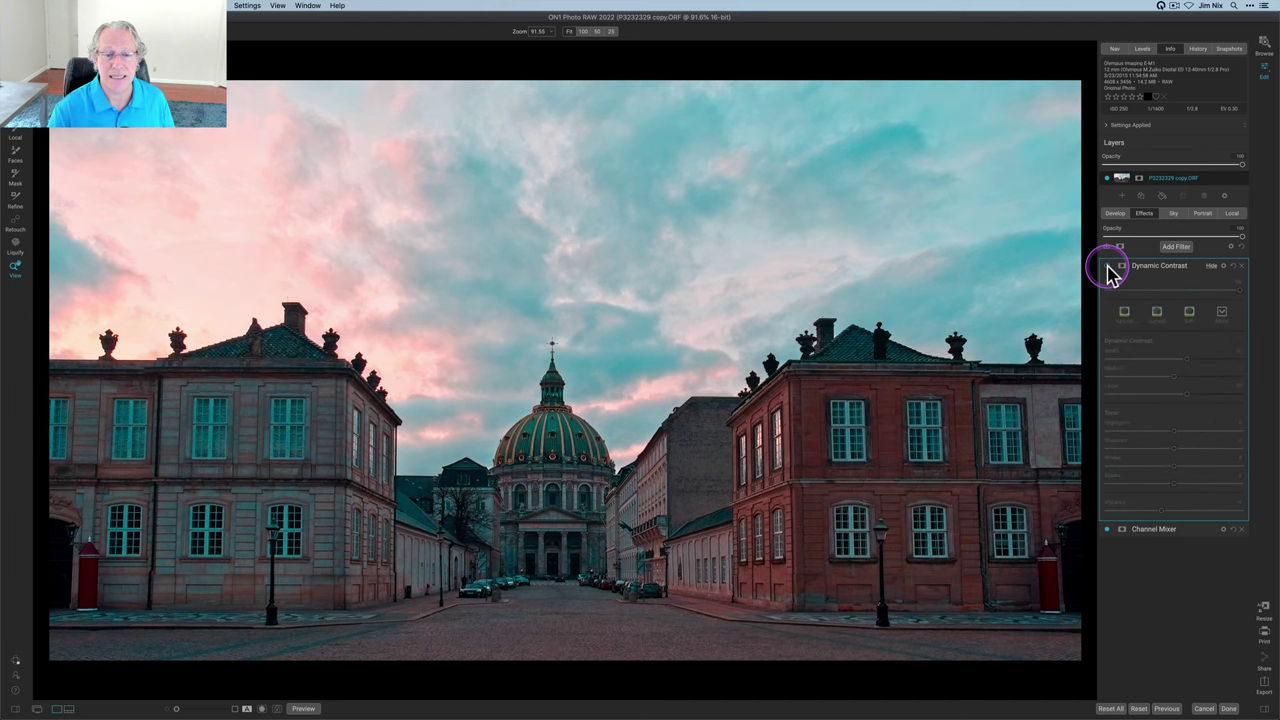
click(1108, 270)
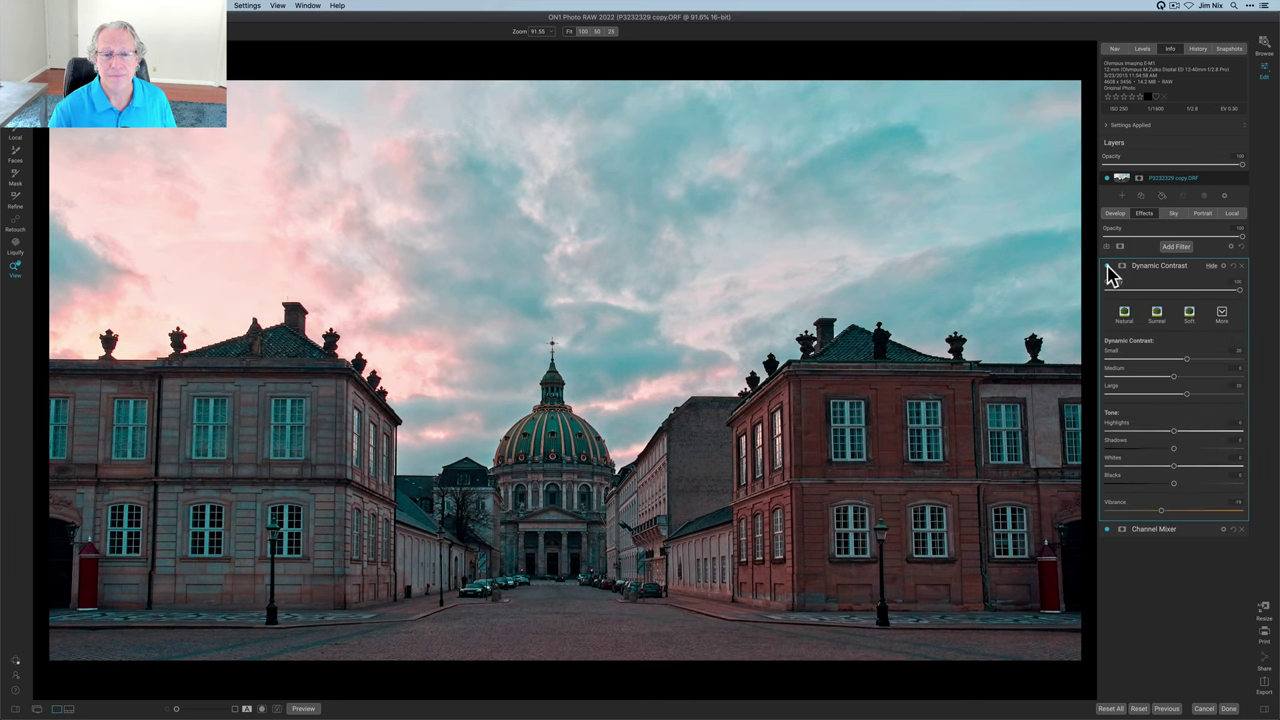
click(1120, 273)
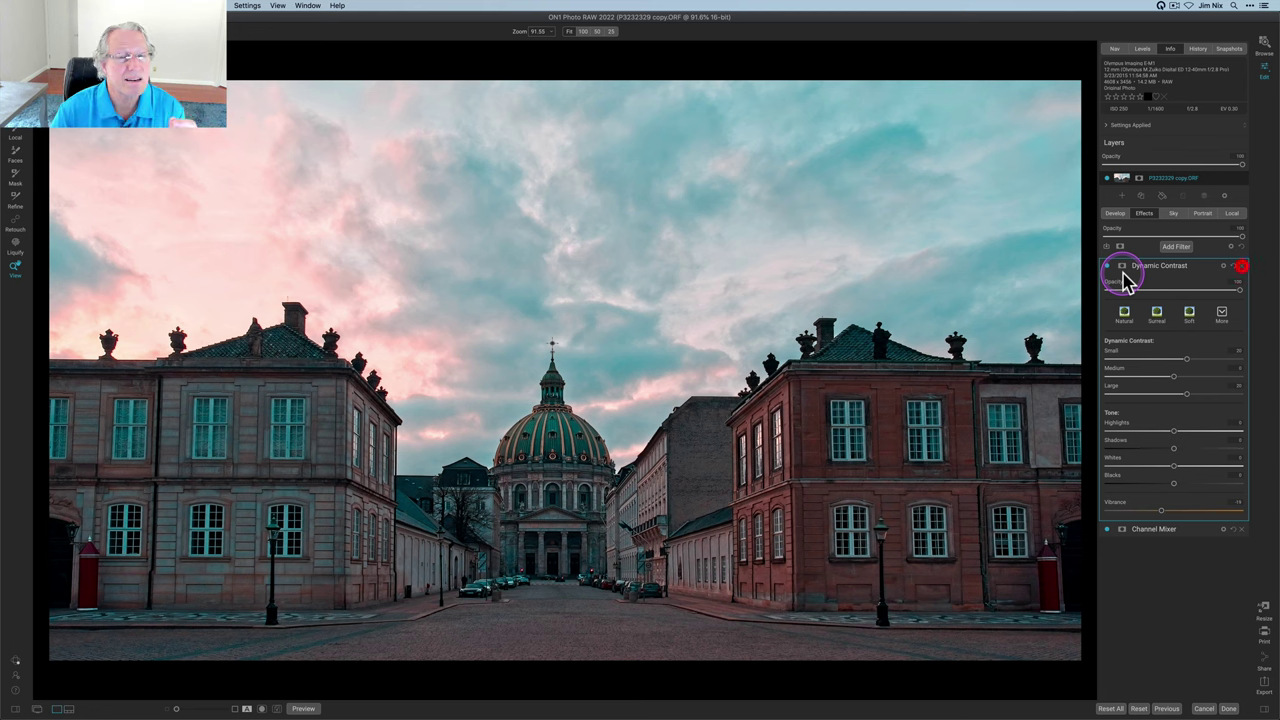
click(1241, 266)
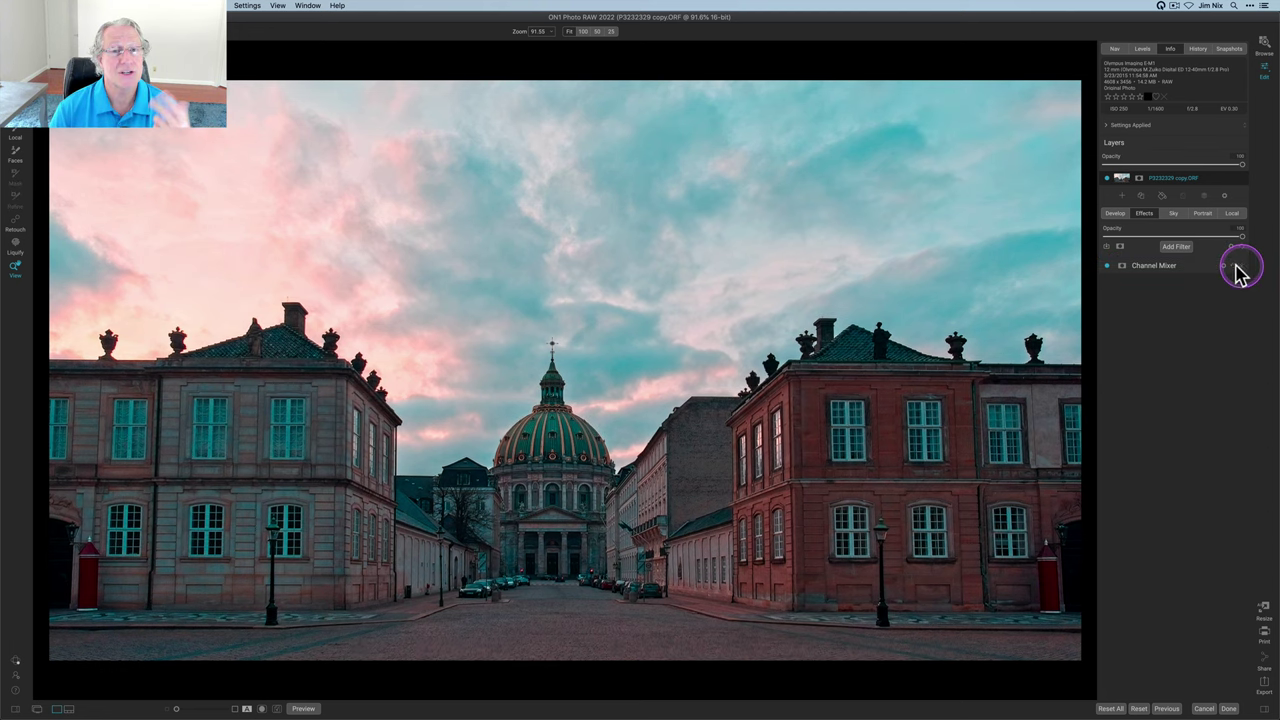
click(1178, 268)
click(1173, 270)
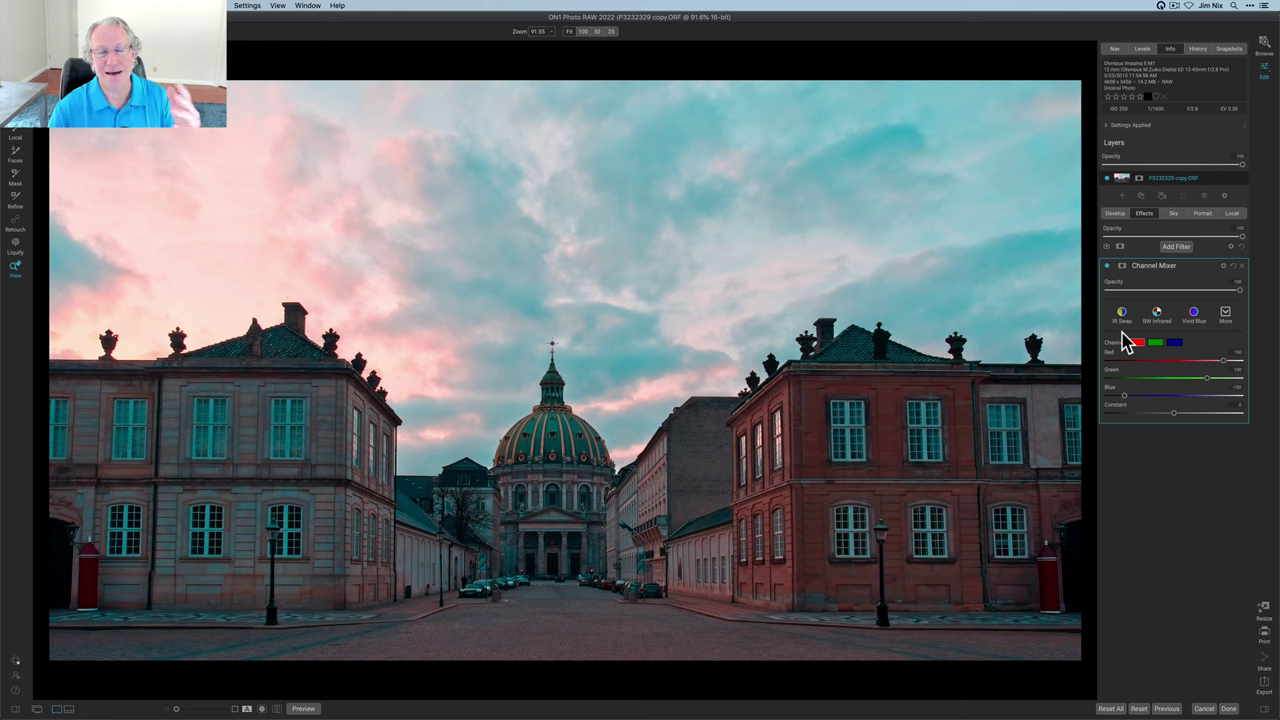
click(1107, 267)
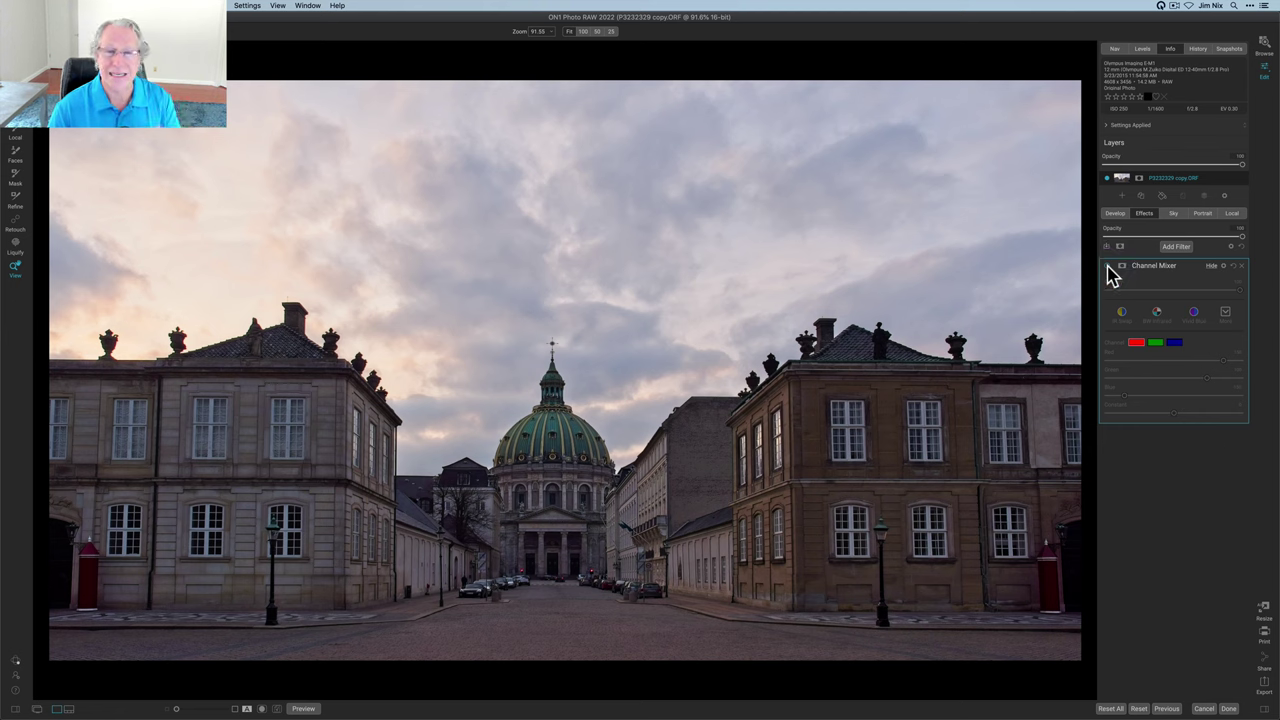
click(1108, 268)
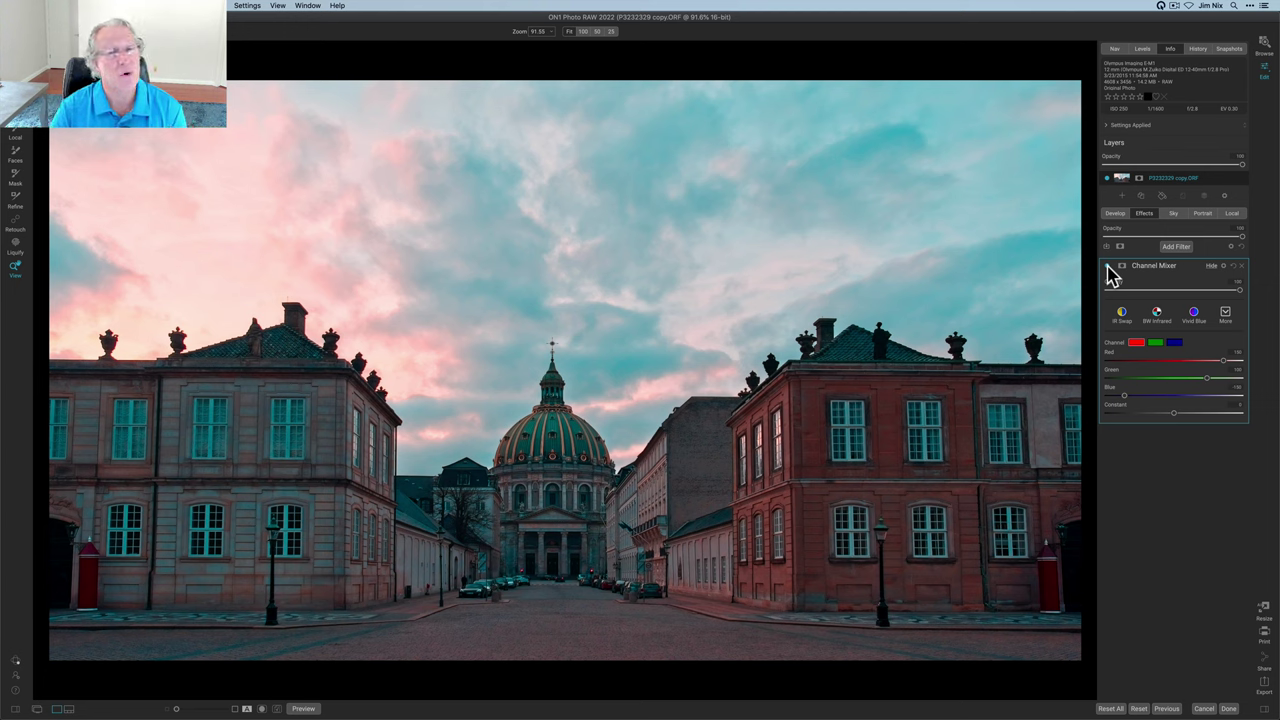
mouse_move(1110, 276)
mouse_down()
mouse_move(1177, 301)
mouse_move(1159, 307)
mouse_up()
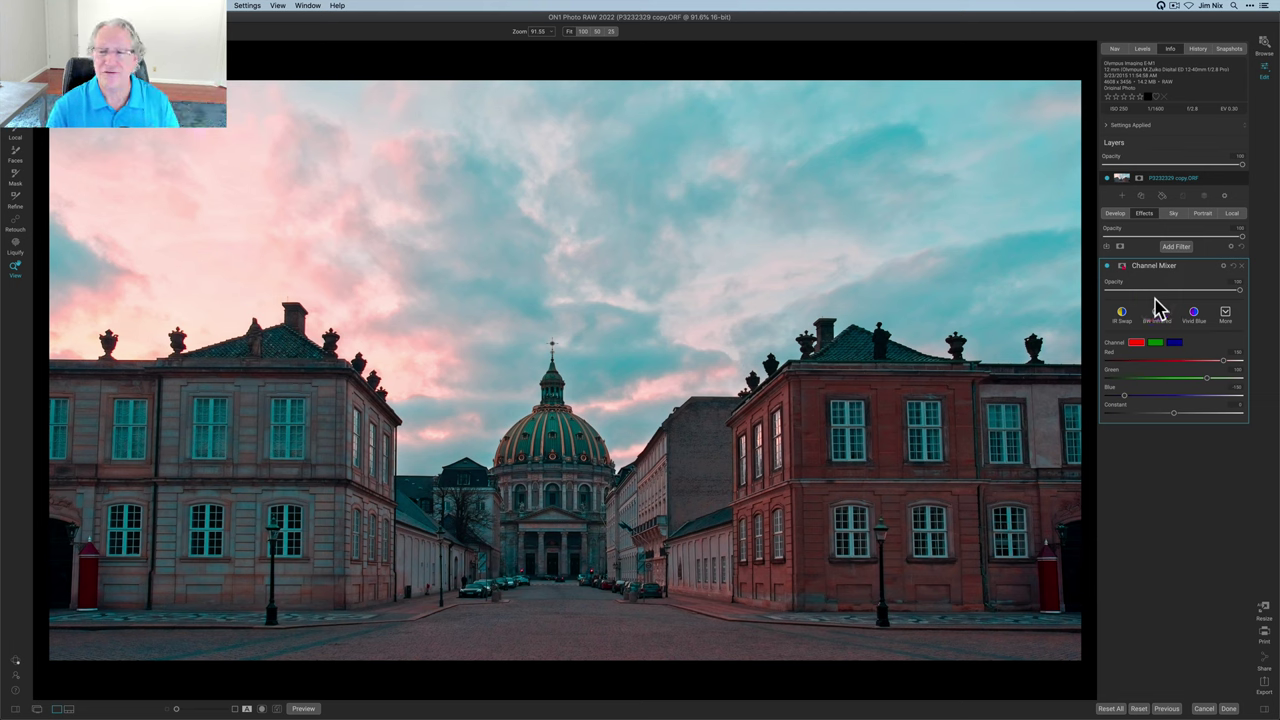
Add a Lumen luminosity mask to the Channel Mixer and check it in grayscale mask view
click(1124, 272)
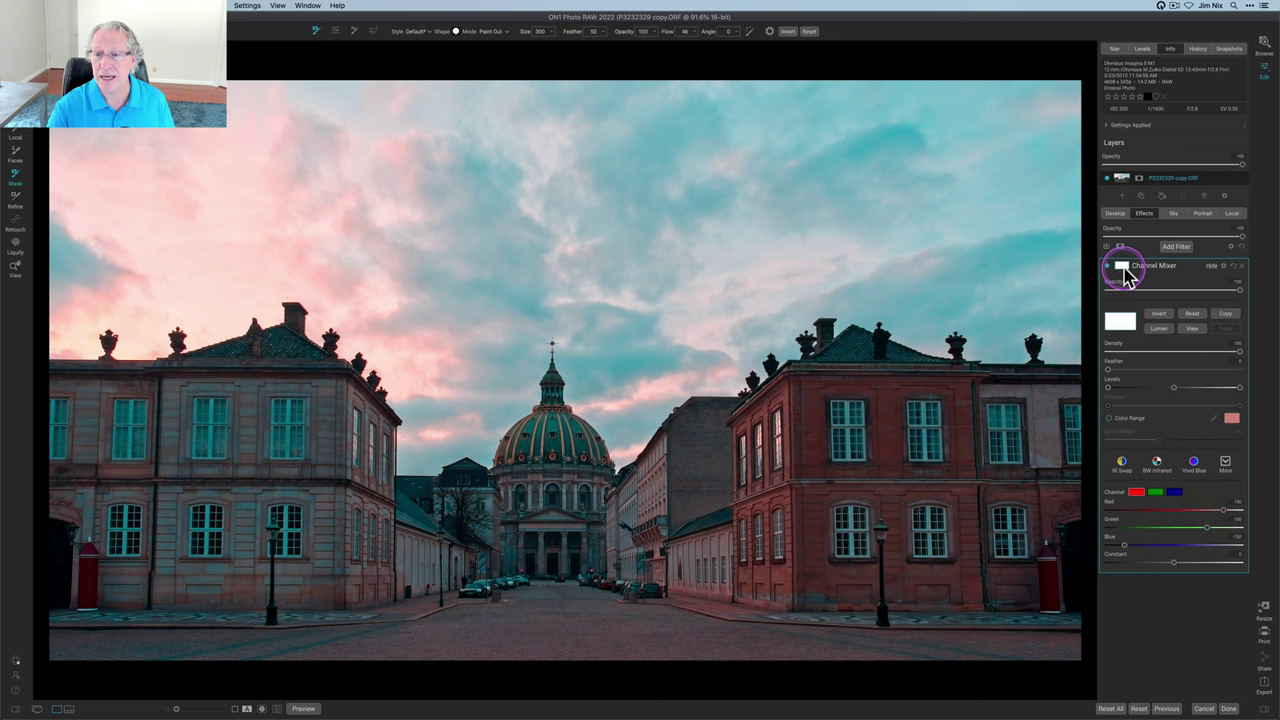
click(1161, 330)
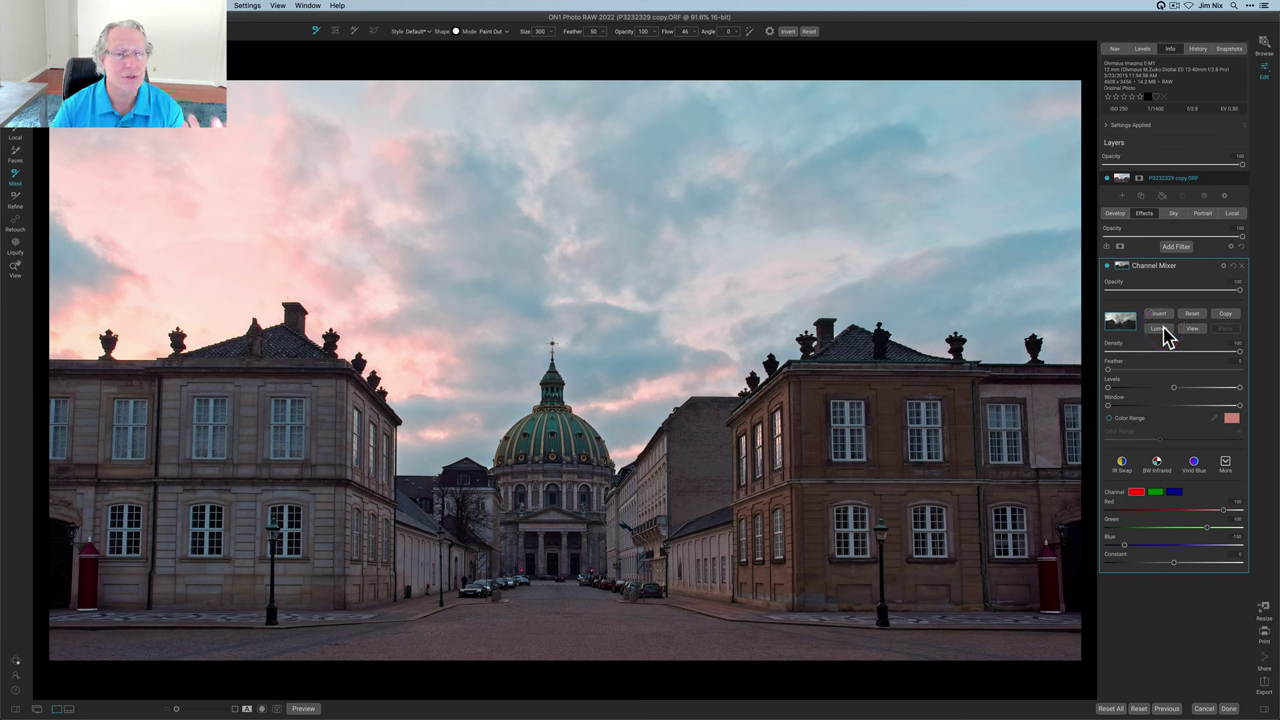
click(1192, 330)
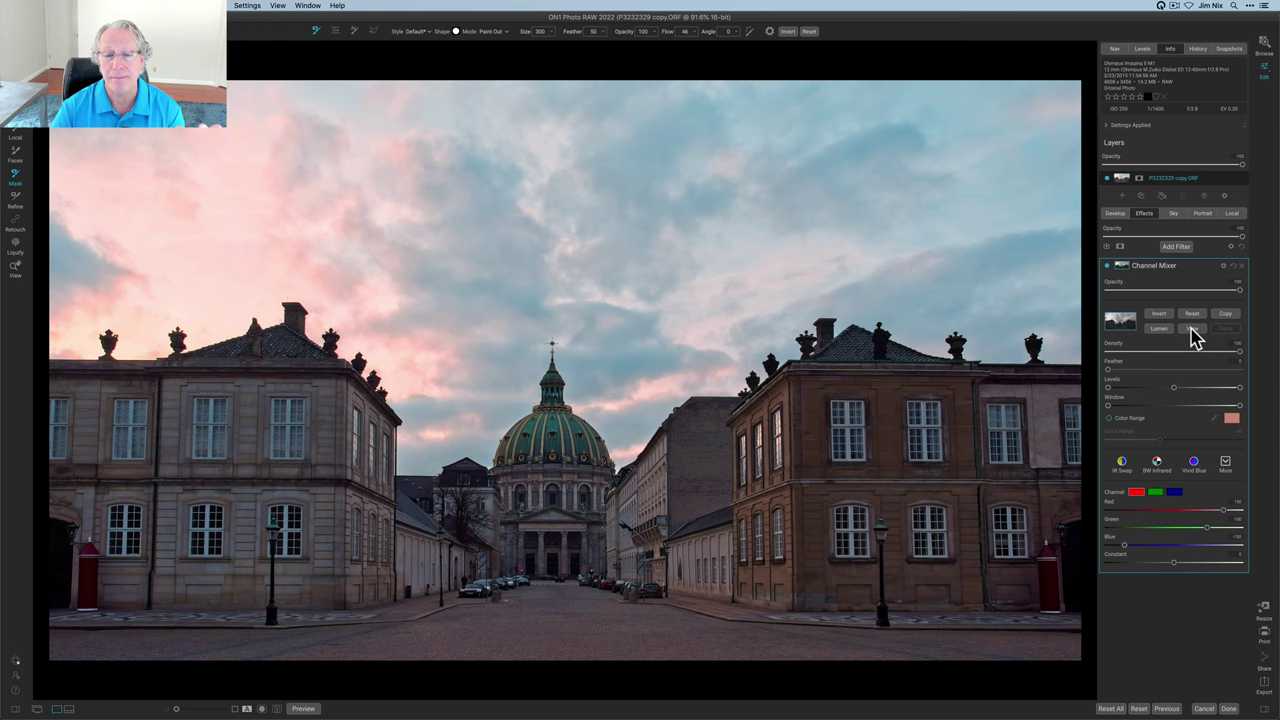
key(super+m)
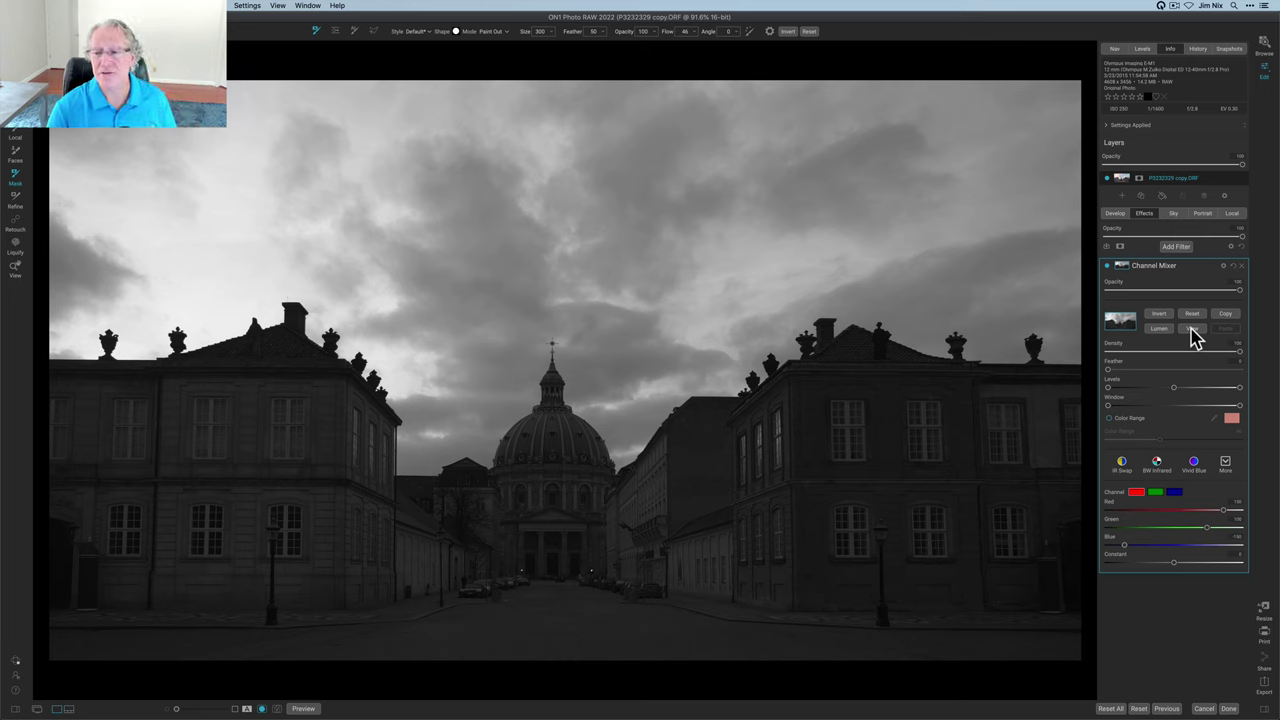
click(1190, 330)
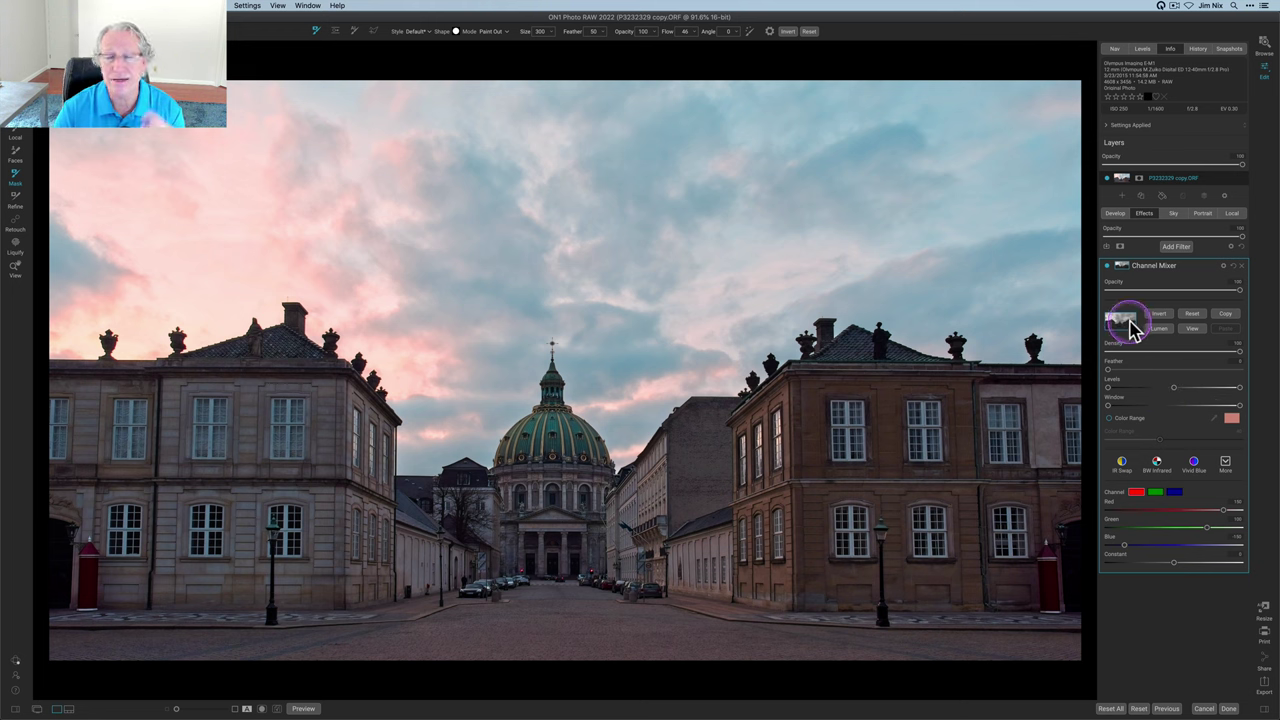
click(1123, 270)
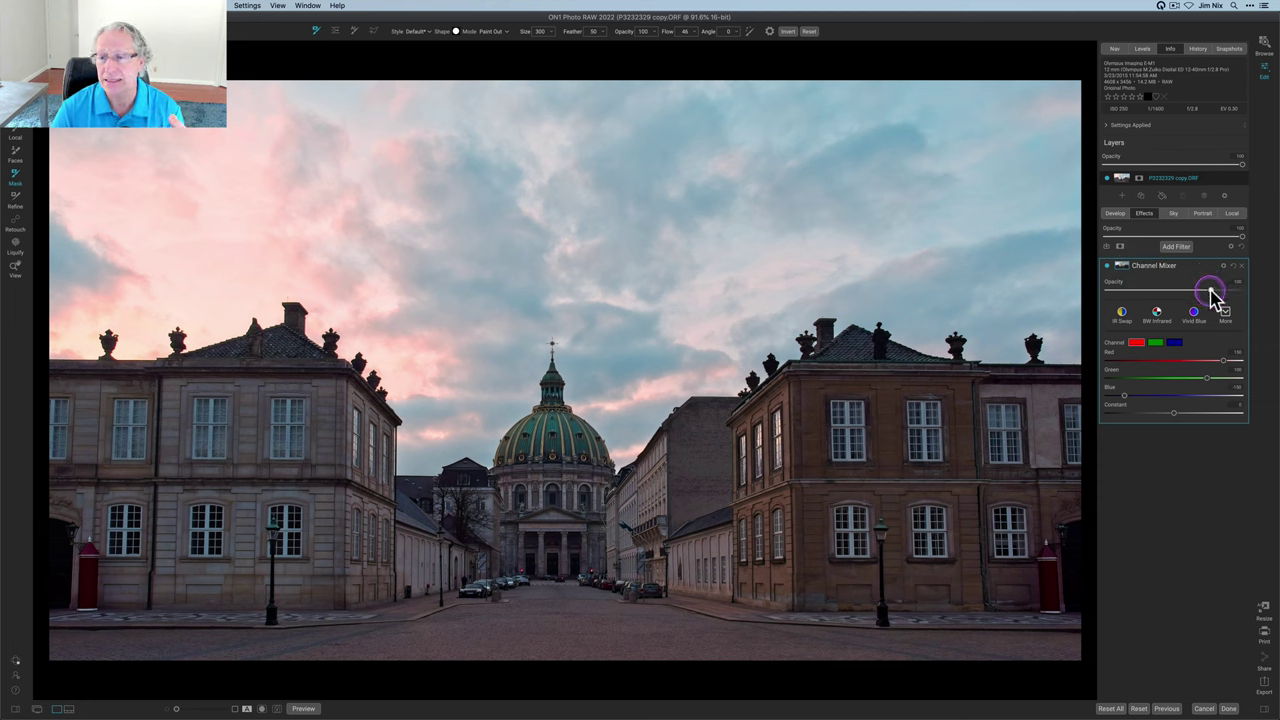
Lower the Channel Mixer opacity to about 70 and compare the filter off and on
click(1210, 290)
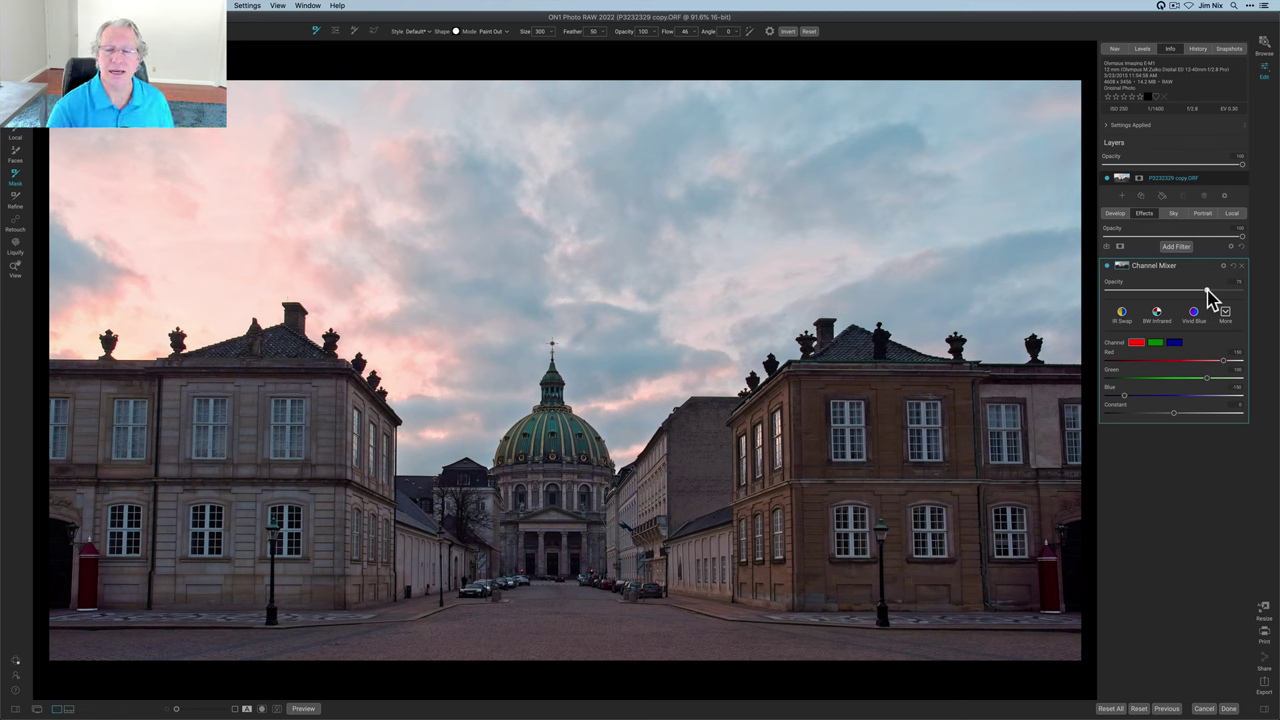
click(1107, 266)
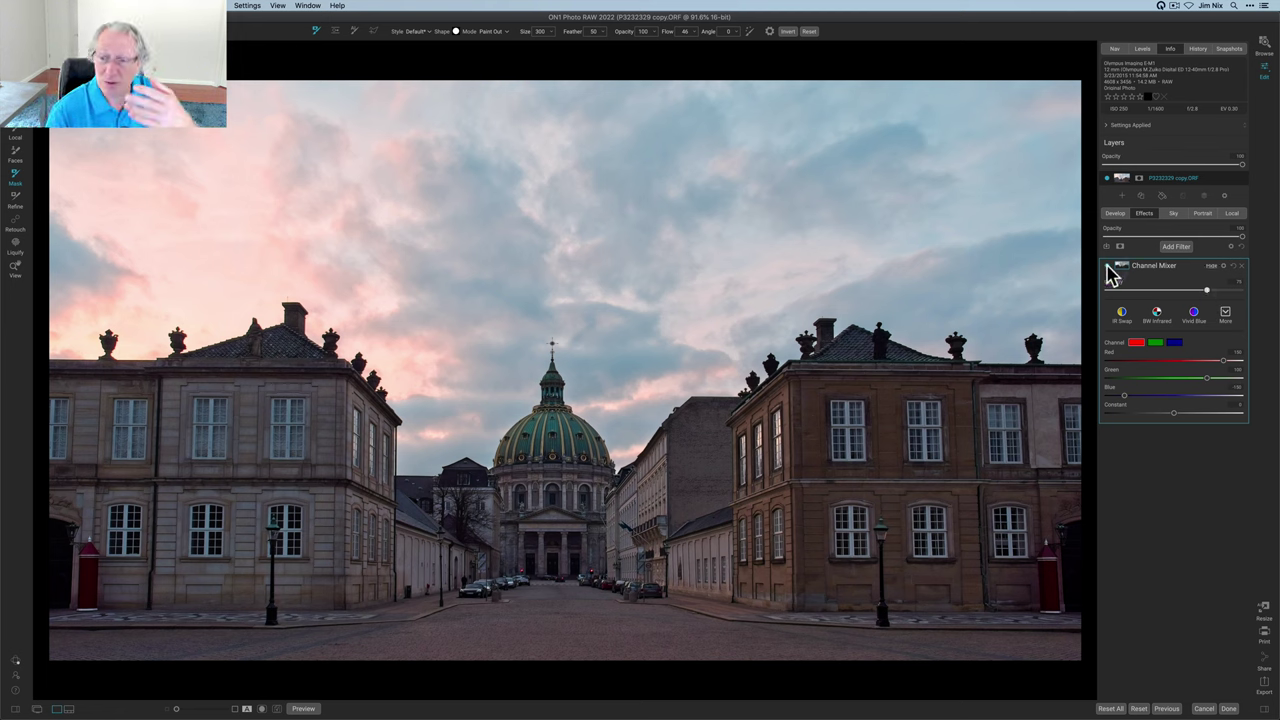
click(1108, 270)
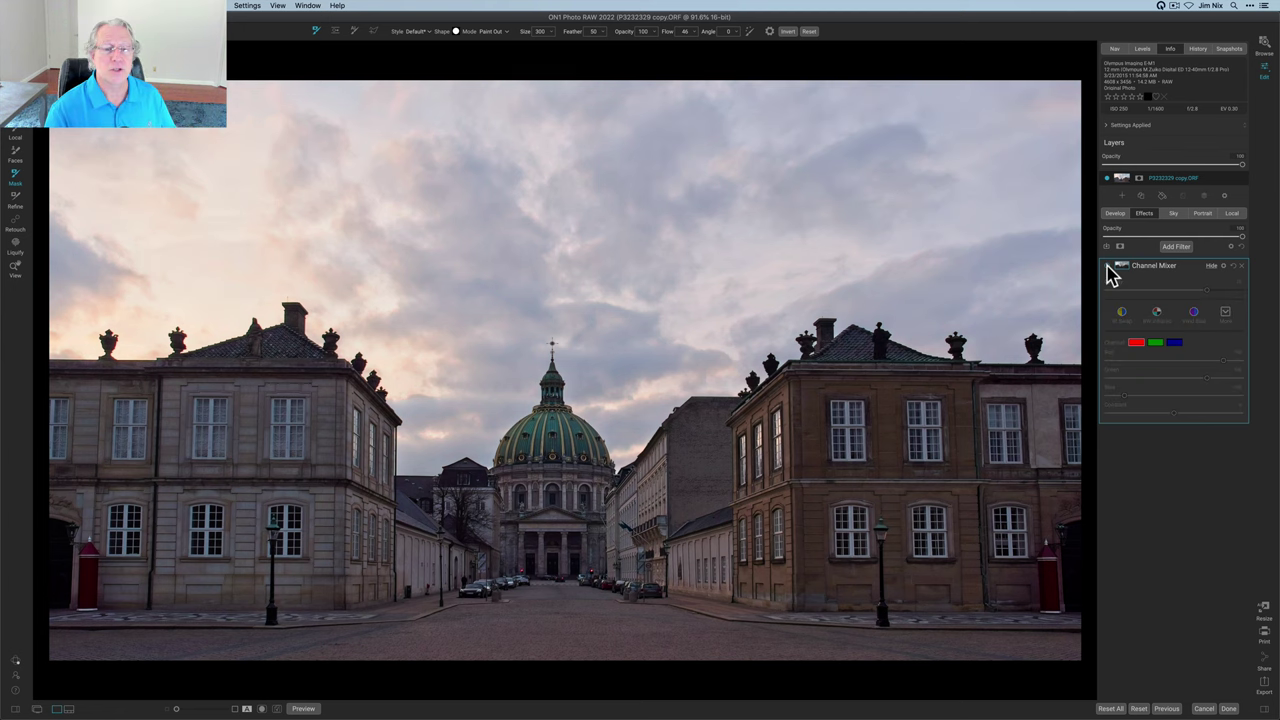
click(1108, 270)
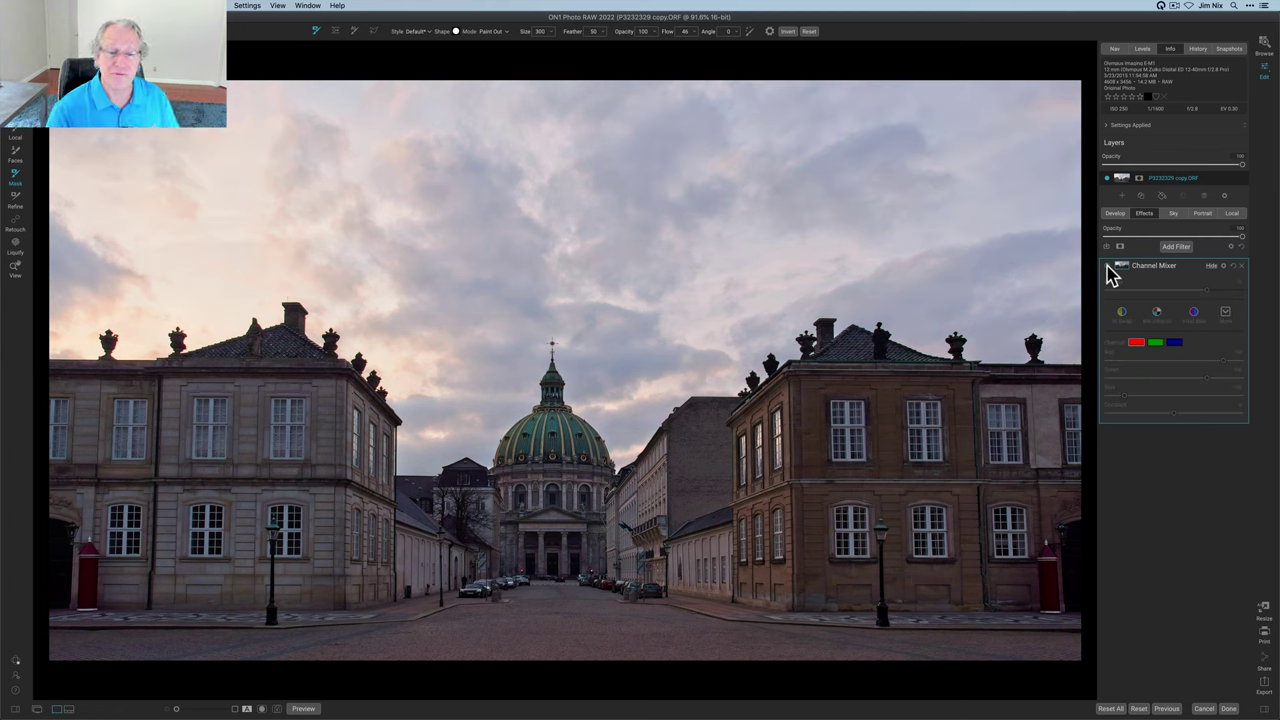
click(1108, 270)
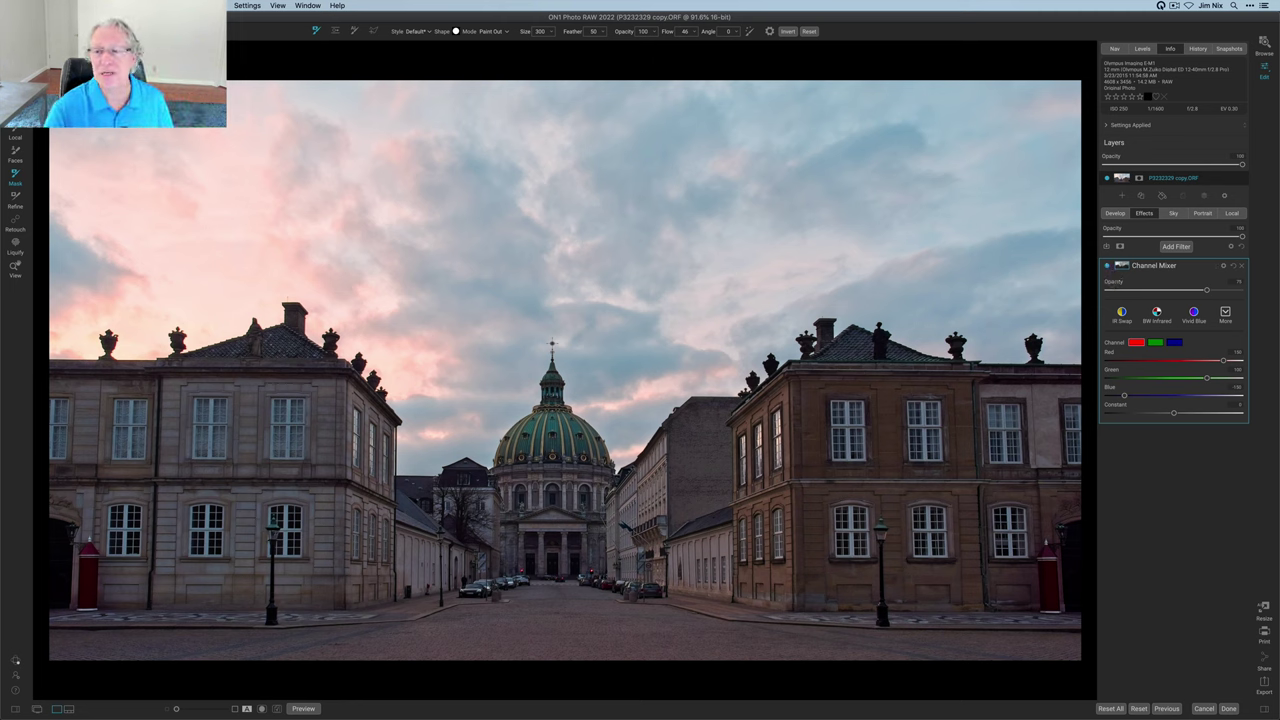
Add a local adjustment layer with a white mask covering the whole photo and exposure reset to neutral
click(1236, 214)
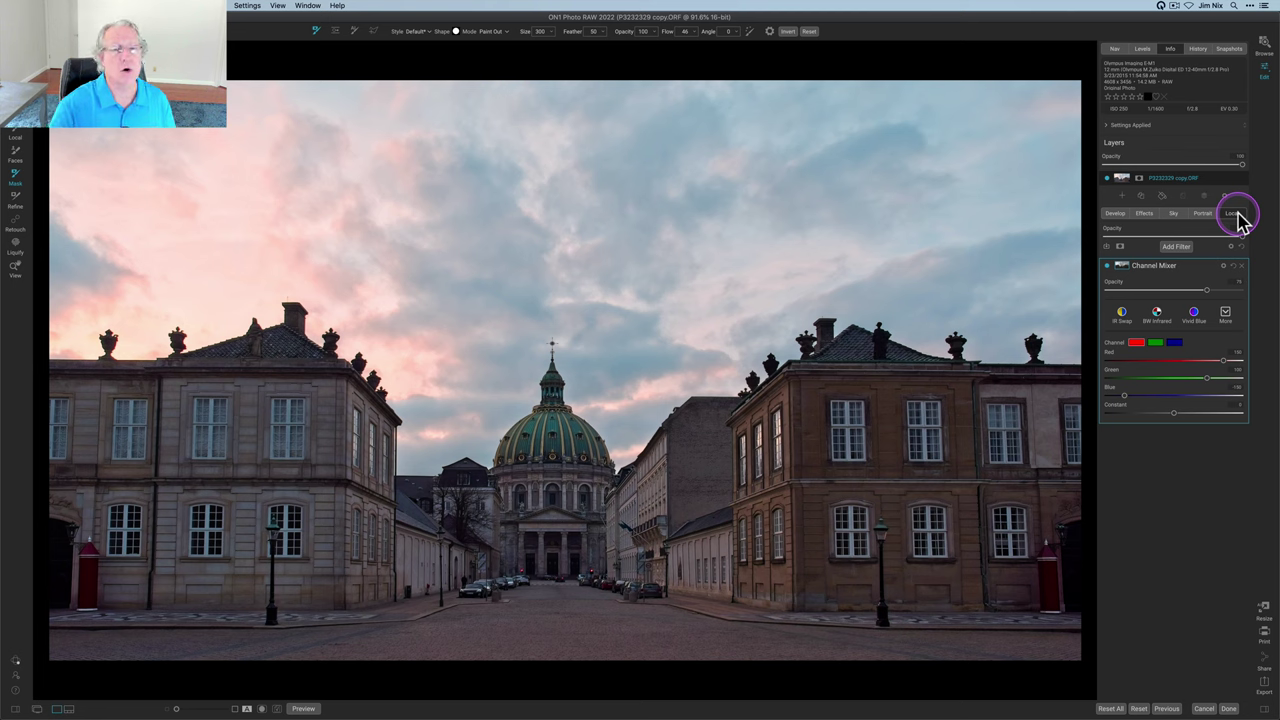
click(1145, 300)
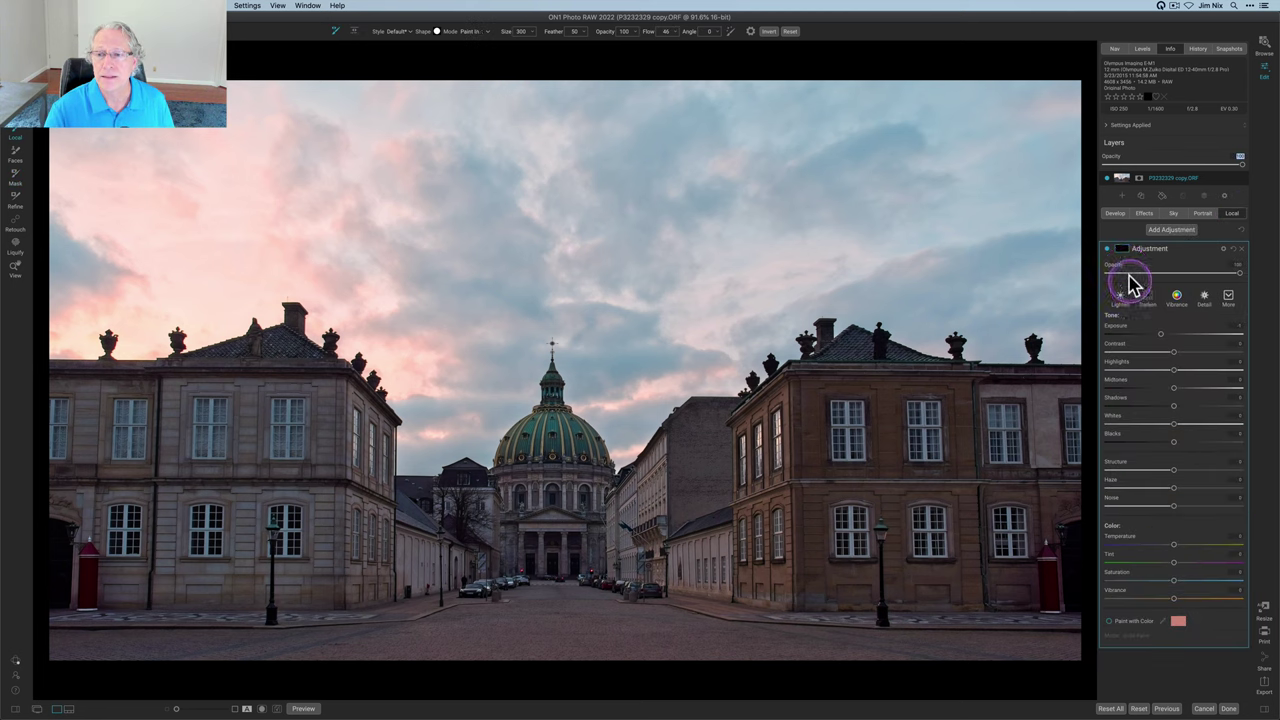
click(1123, 252)
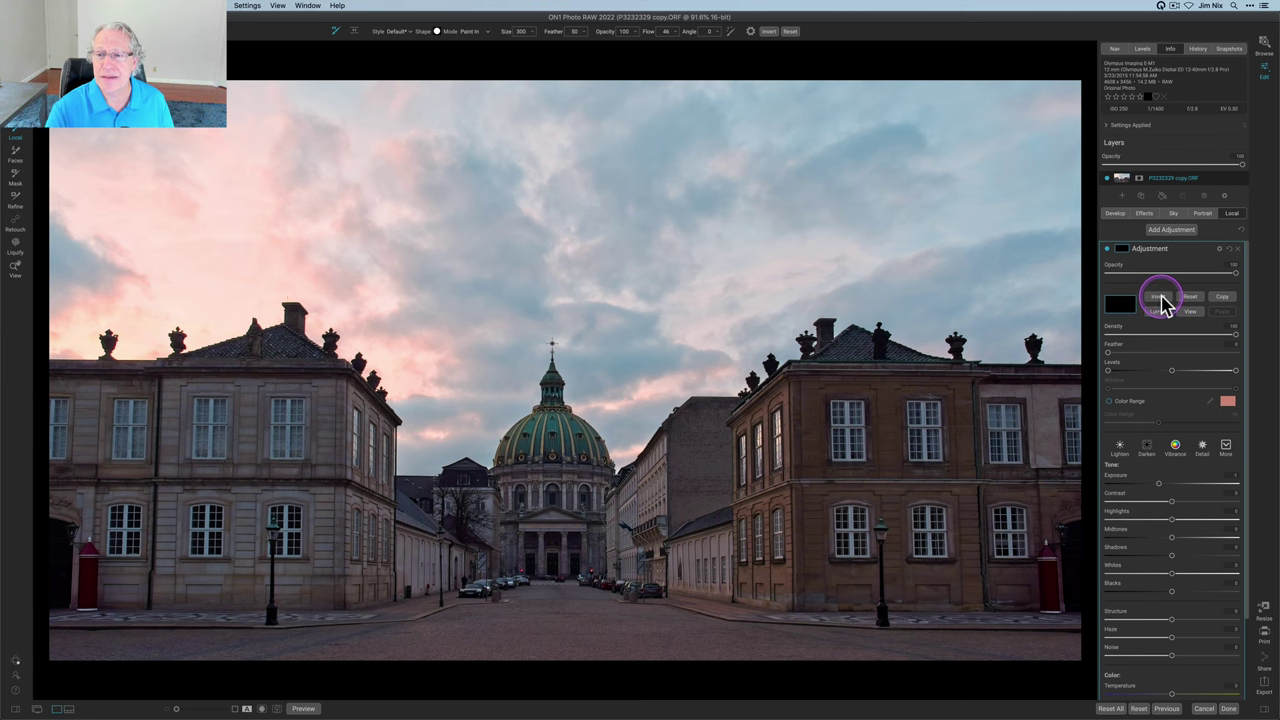
click(1122, 252)
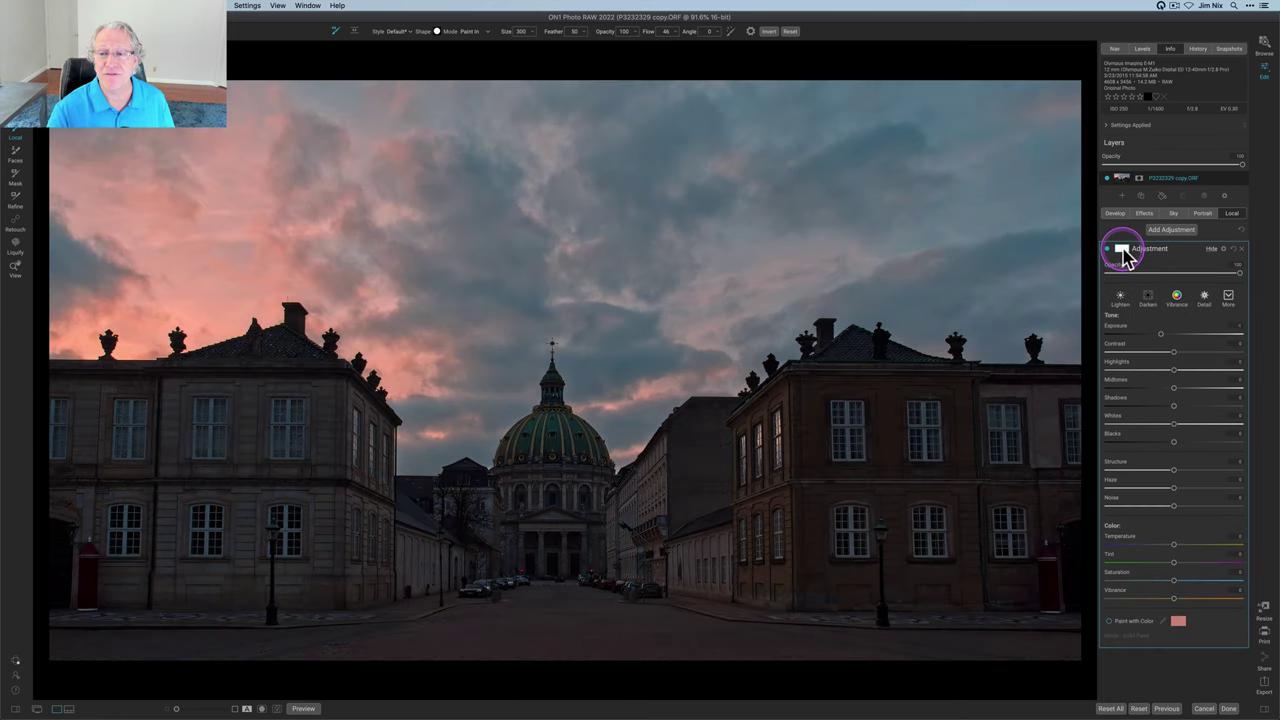
double_click(1164, 336)
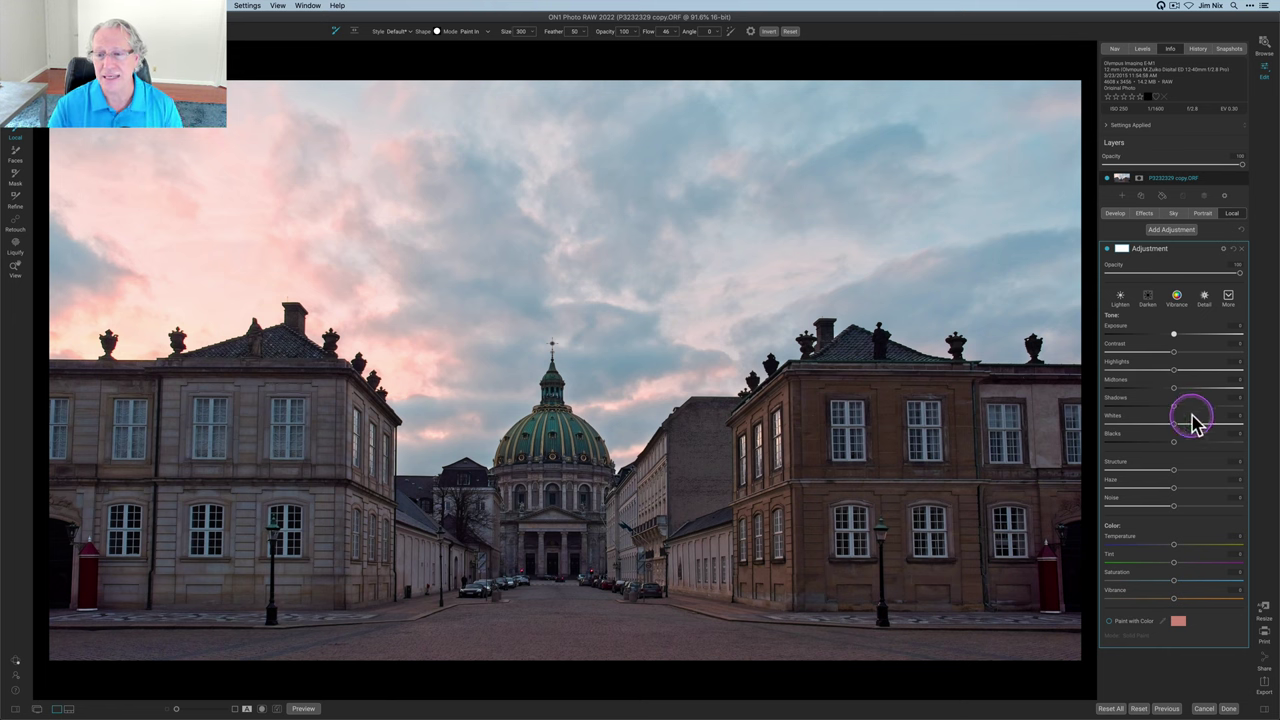
Raise Contrast, lower Highlights and lift Midtones slightly, then compare the layer off and on
drag(1177, 351, 1190, 359)
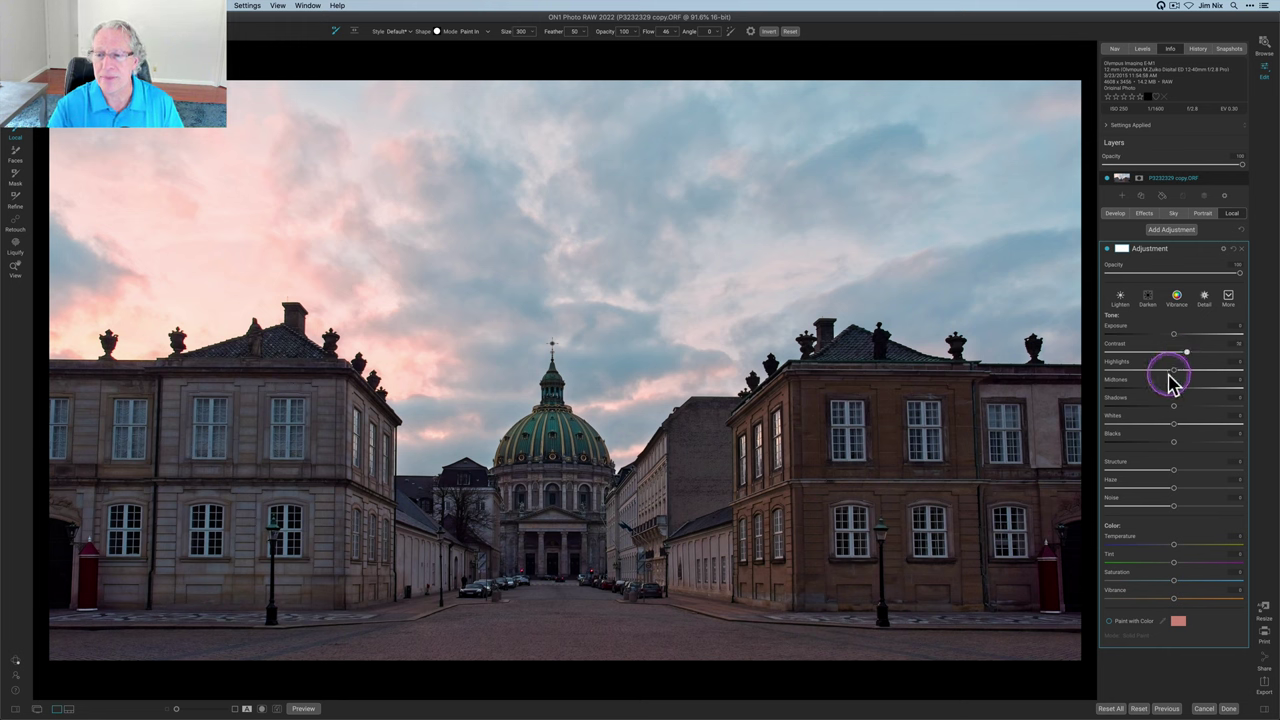
drag(1170, 373, 1157, 377)
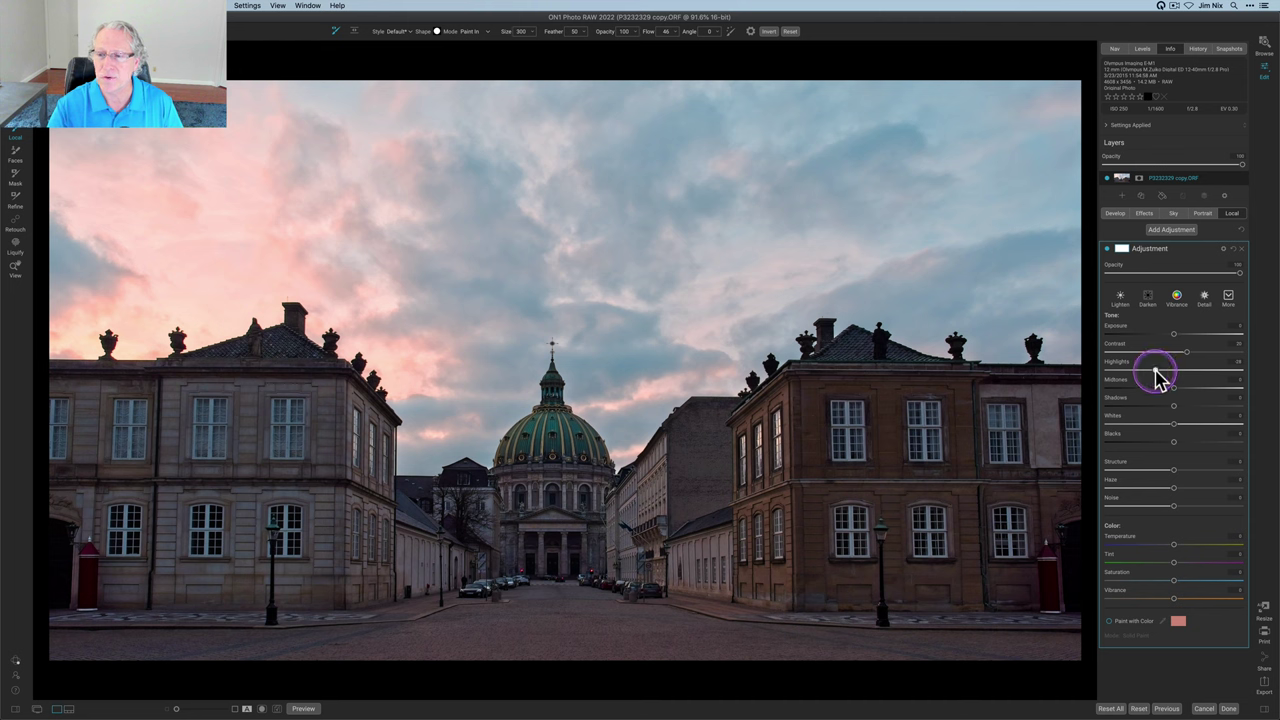
click(1173, 389)
drag(1177, 389, 1185, 397)
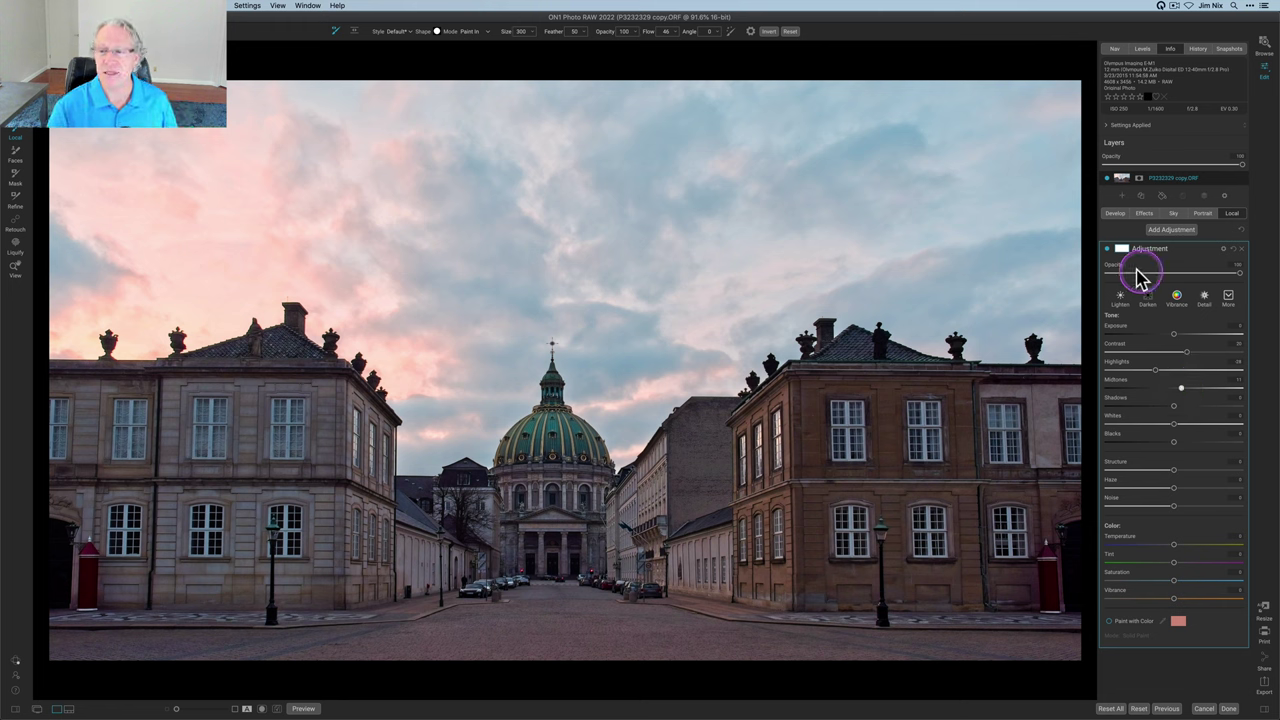
click(1110, 250)
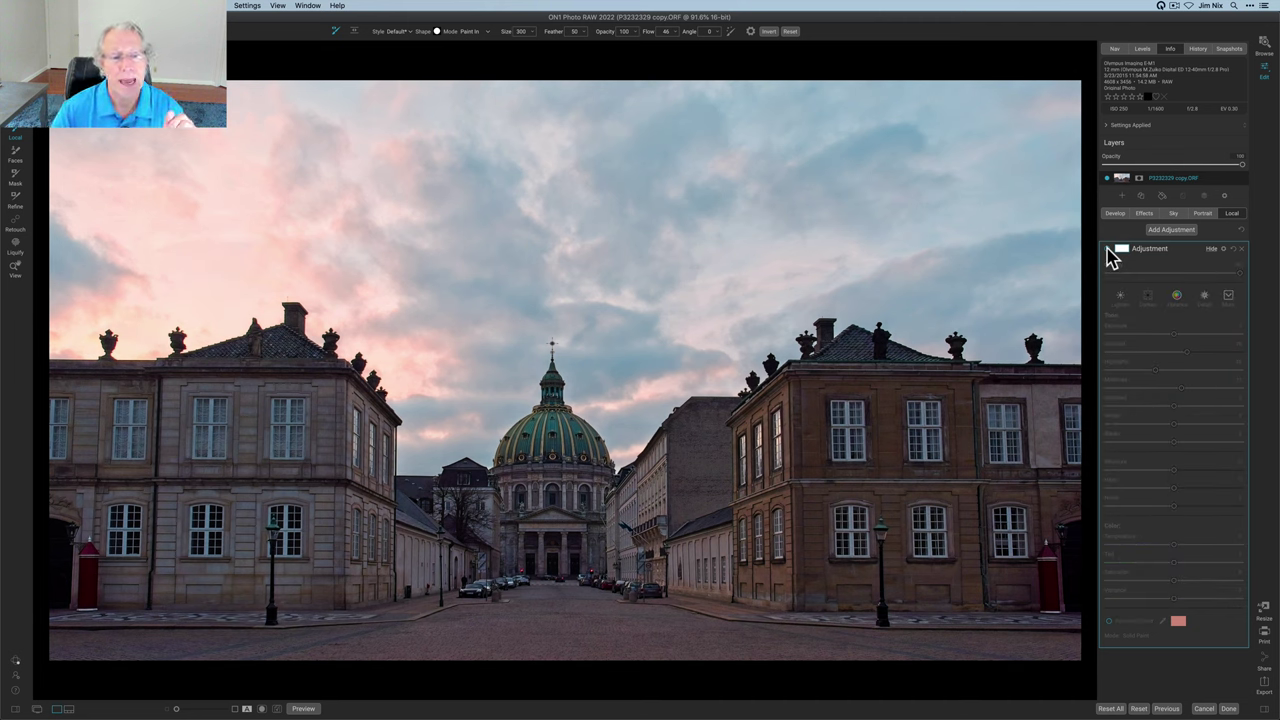
click(1110, 252)
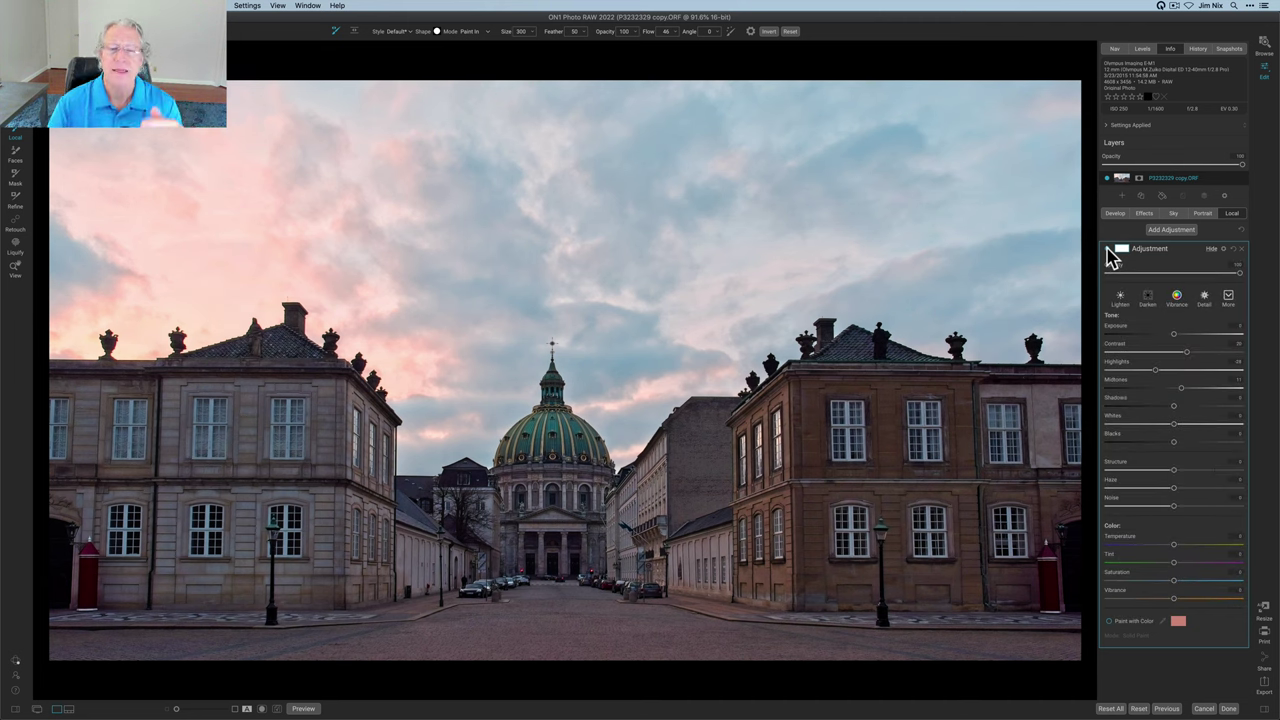